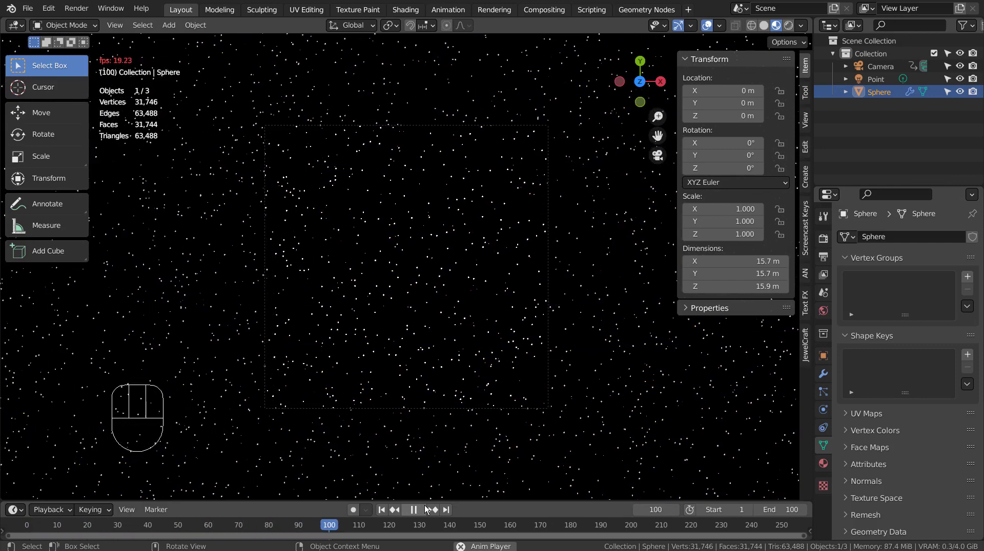
# Stop the camera animation playback and return the timeline to frame 1
pyautogui.click(419, 510)
pyautogui.click(429, 227)
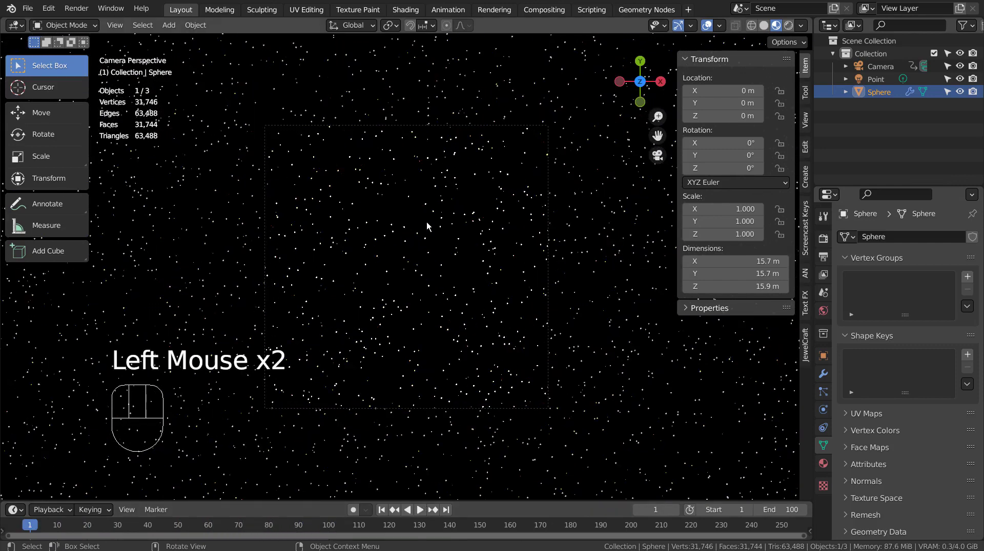
# Switch to Solid shading, zoom out and orbit to view the sphere from outside
pyautogui.click(764, 25)
pyautogui.scroll(-2, 451, 295)
pyautogui.scroll(-1, 448, 298)
pyautogui.middleClick(448, 298)
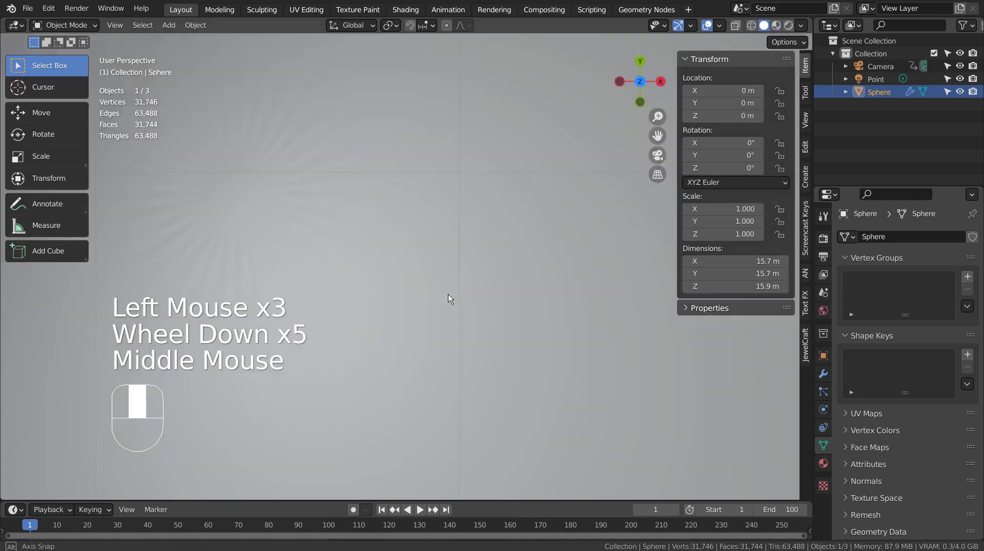
pyautogui.moveTo(448, 298); pyautogui.dragTo(480, 163, button='middle')
pyautogui.scroll(-5, 402, 320)
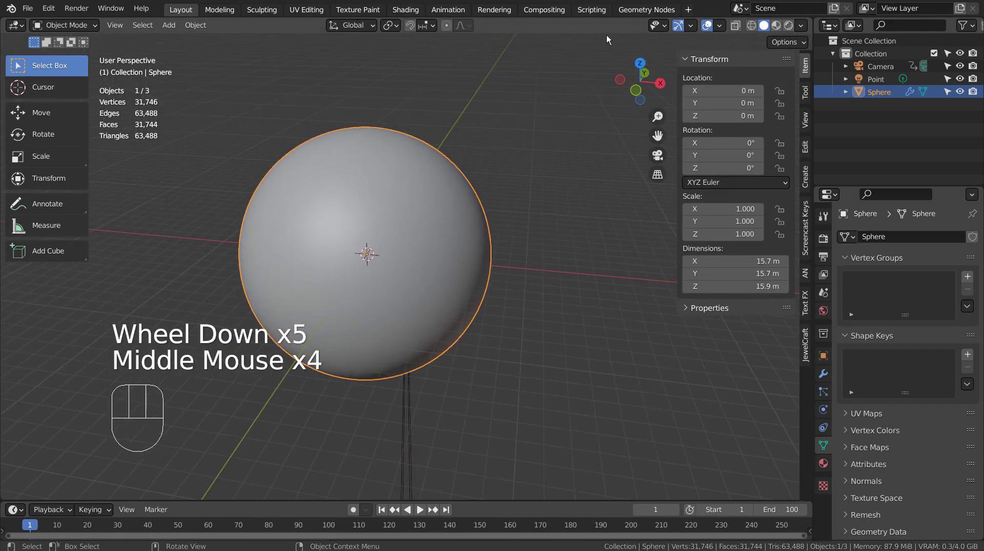
# Try Material Preview shading, orbit around the sphere, then switch to see-through wireframe
pyautogui.click(776, 25)
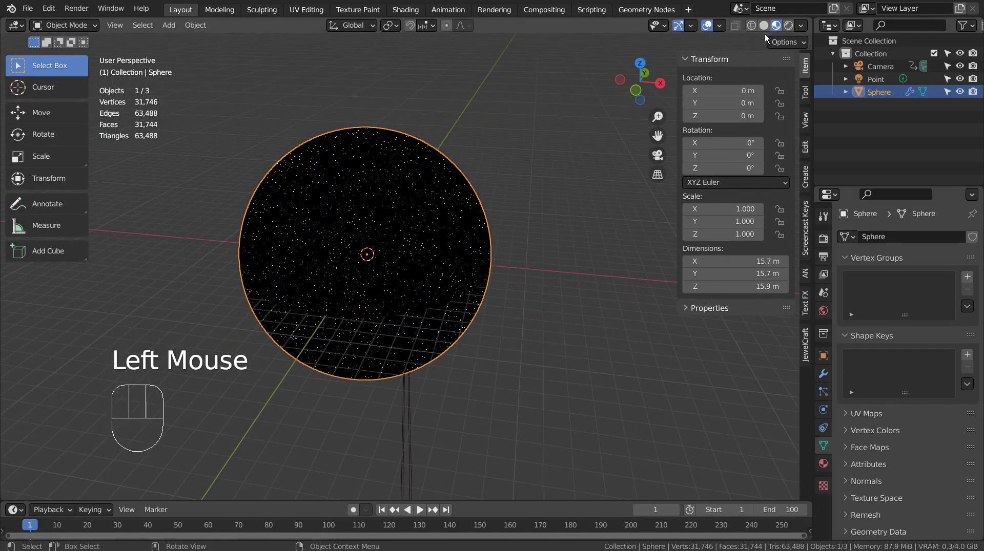
pyautogui.middleClick(365, 406)
pyautogui.moveTo(364, 406); pyautogui.dragTo(470, 383, button='middle')
pyautogui.hotkey('shift', 'z')
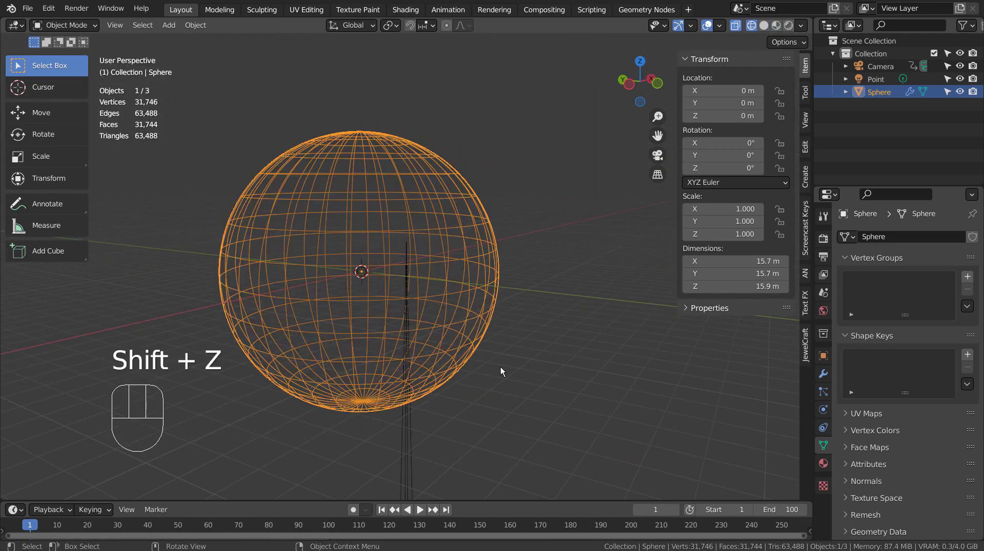
# Select the camera, play the animation from frame 1, and orbit to a top-down view
pyautogui.click(879, 66)
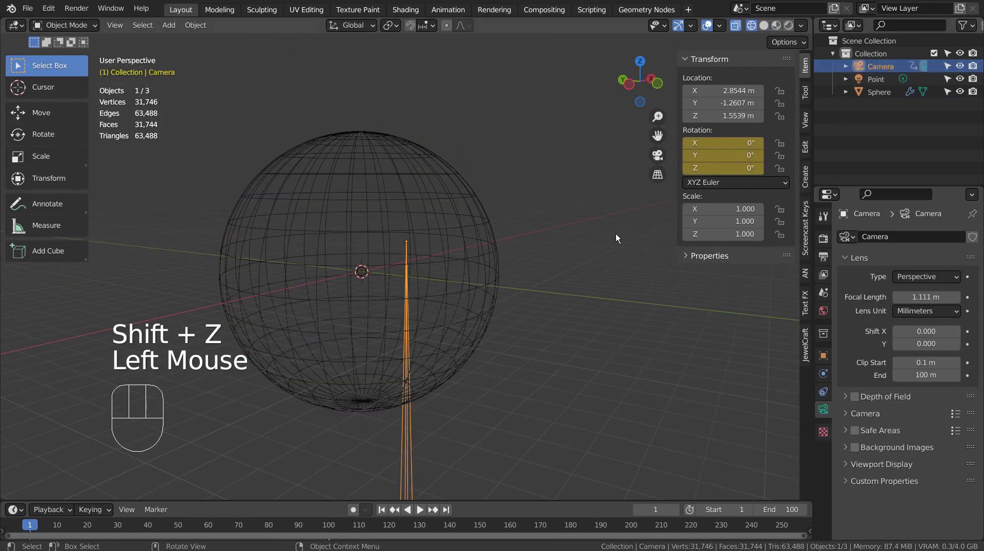
pyautogui.moveTo(604, 316); pyautogui.dragTo(566, 261, button='middle')
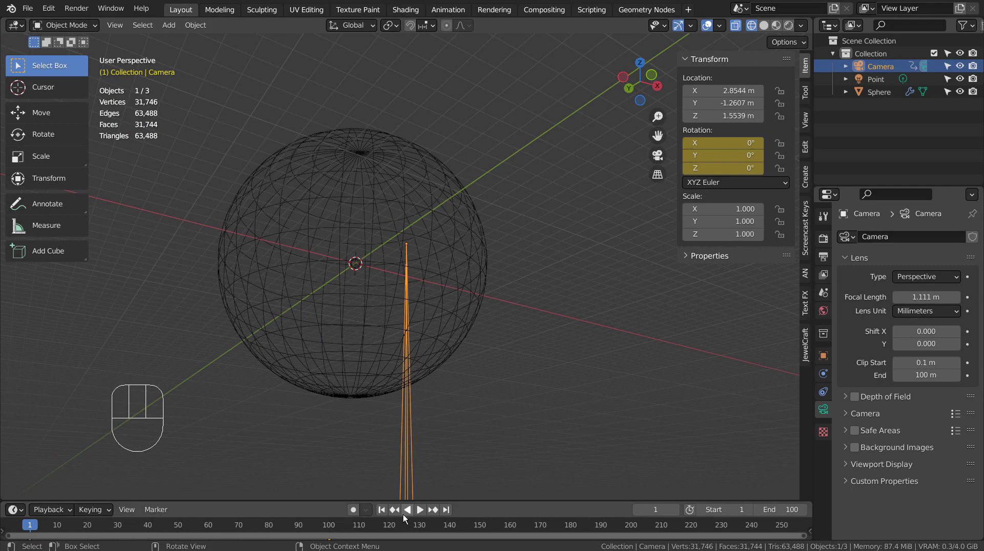
pyautogui.click(383, 510)
pyautogui.click(418, 510)
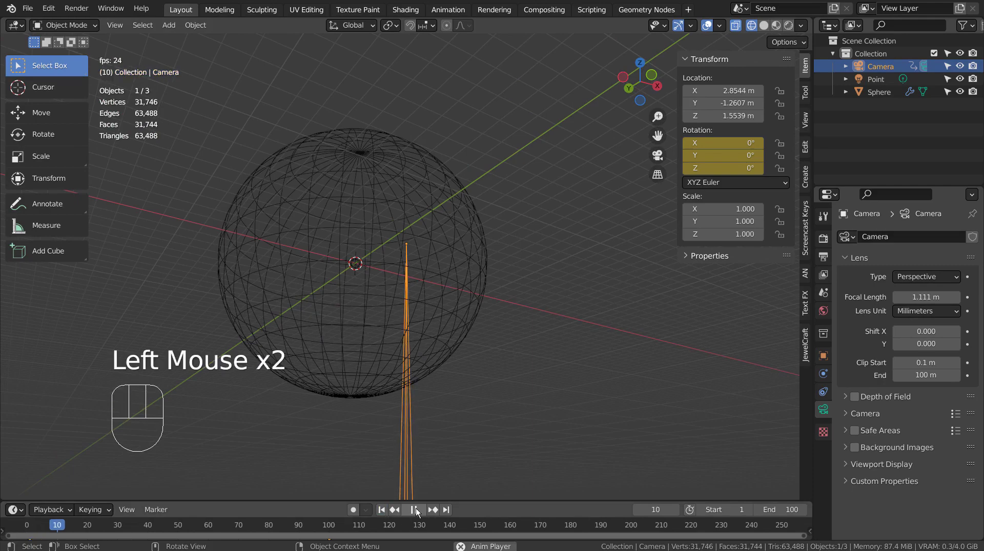
pyautogui.moveTo(474, 444); pyautogui.dragTo(499, 336, button='middle')
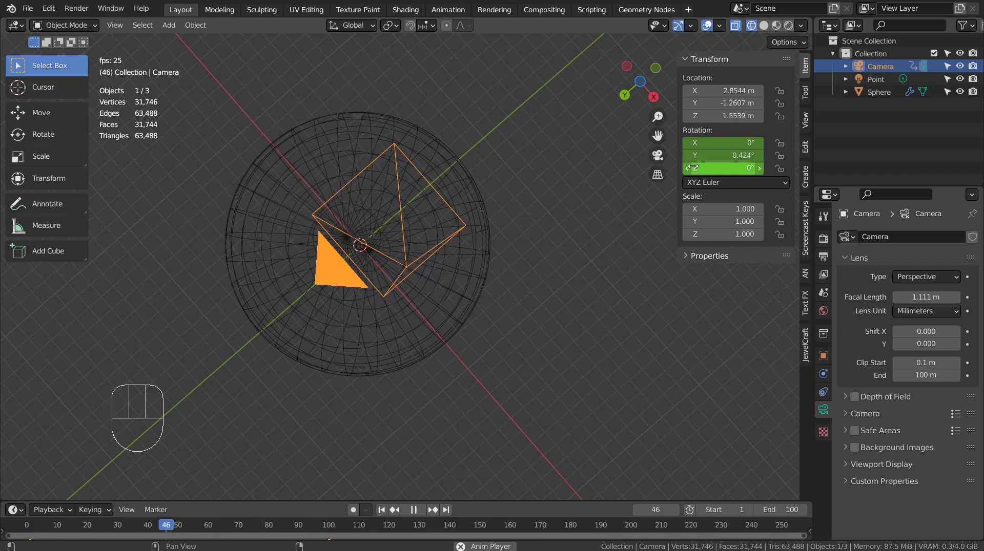
# View the rendered stars through the camera, stop at frame 89, then open the Shading workspace
pyautogui.press('KP_0')
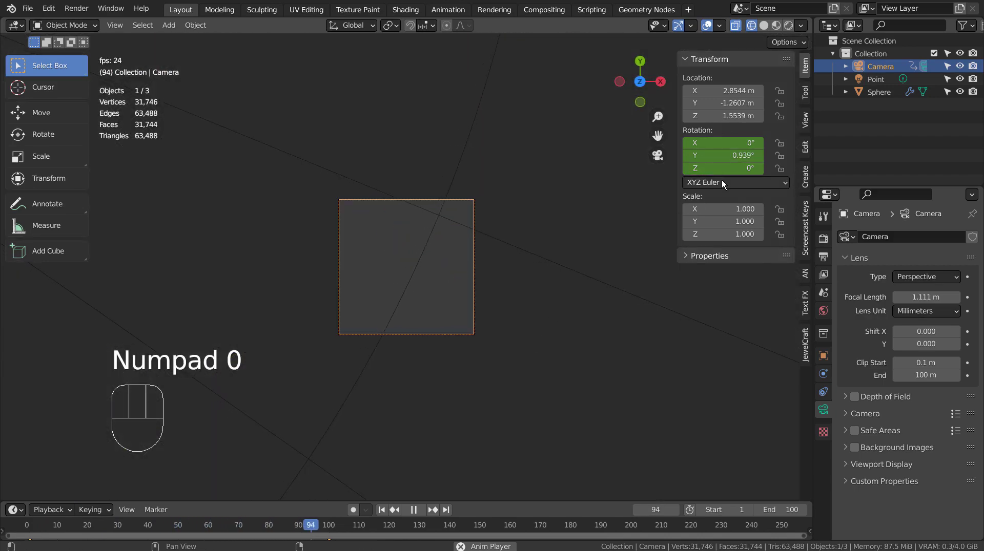
pyautogui.click(776, 25)
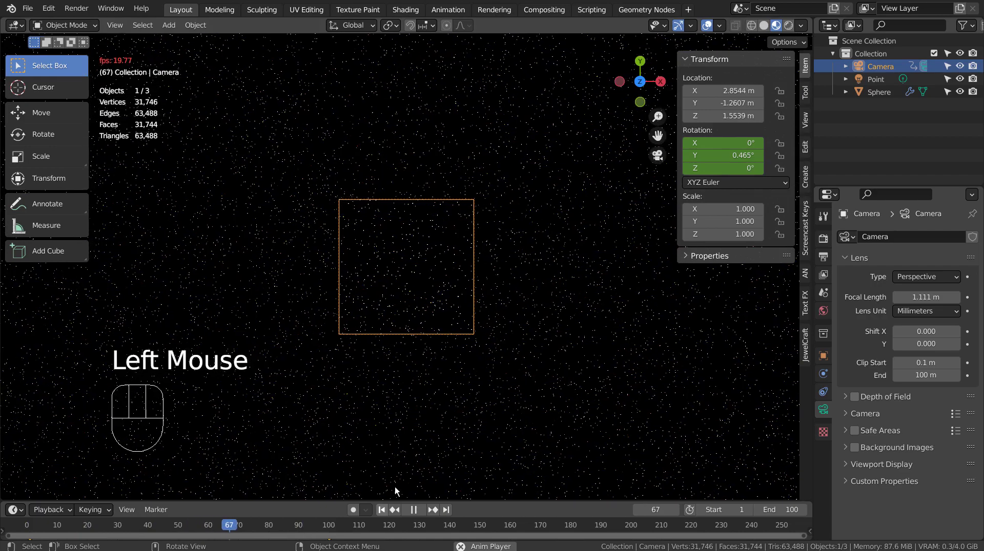
pyautogui.press('space')
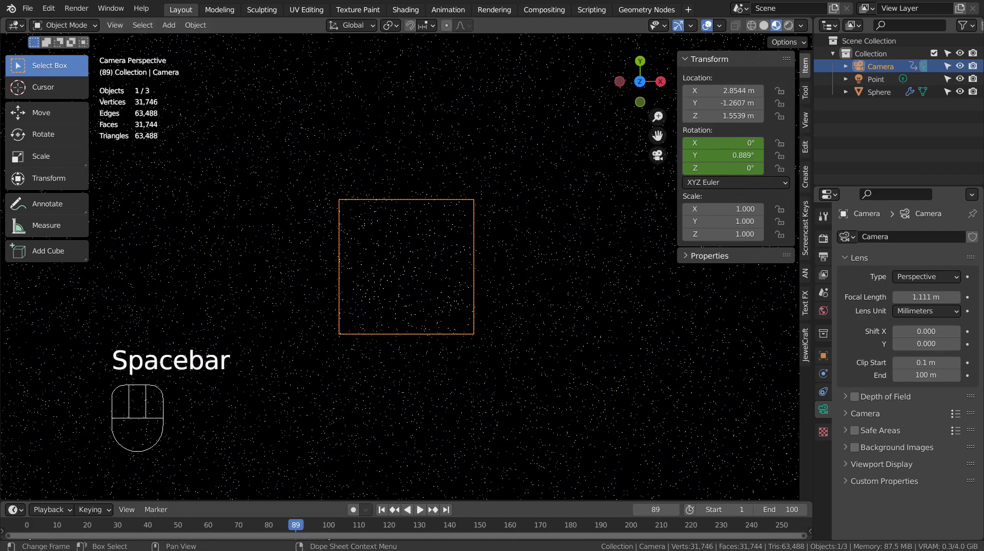
pyautogui.scroll(3, 491, 357)
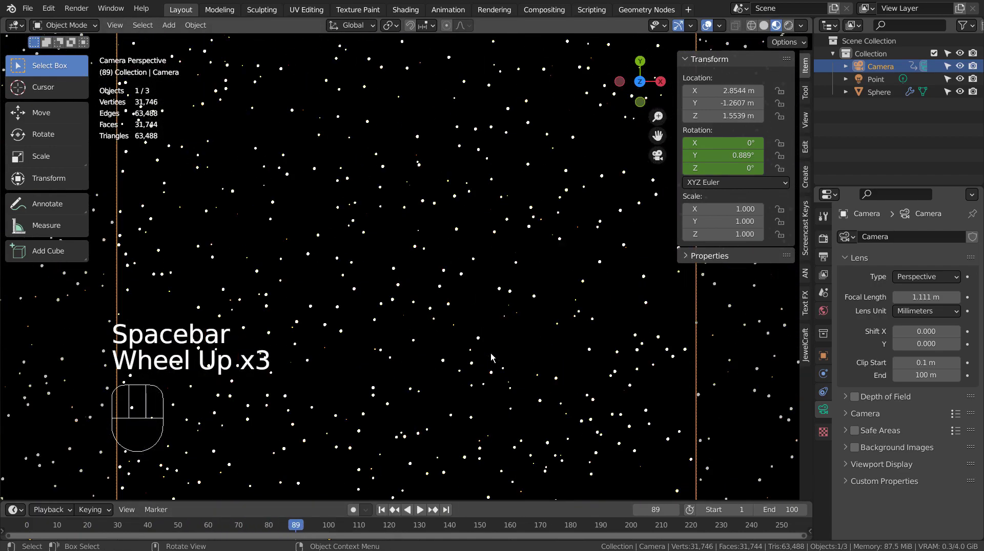
pyautogui.scroll(-1, 491, 356)
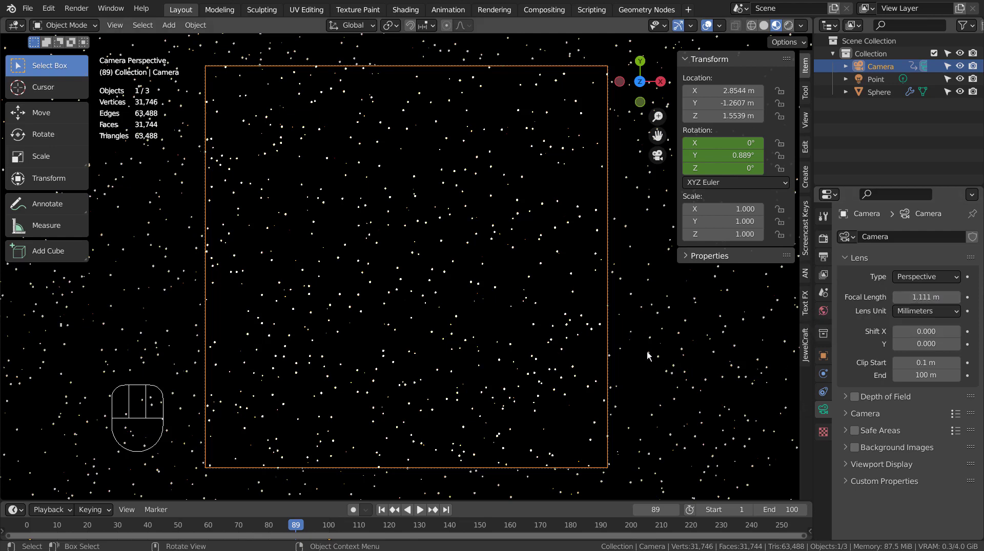
pyautogui.scroll(-2, 647, 354)
pyautogui.scroll(1, 647, 355)
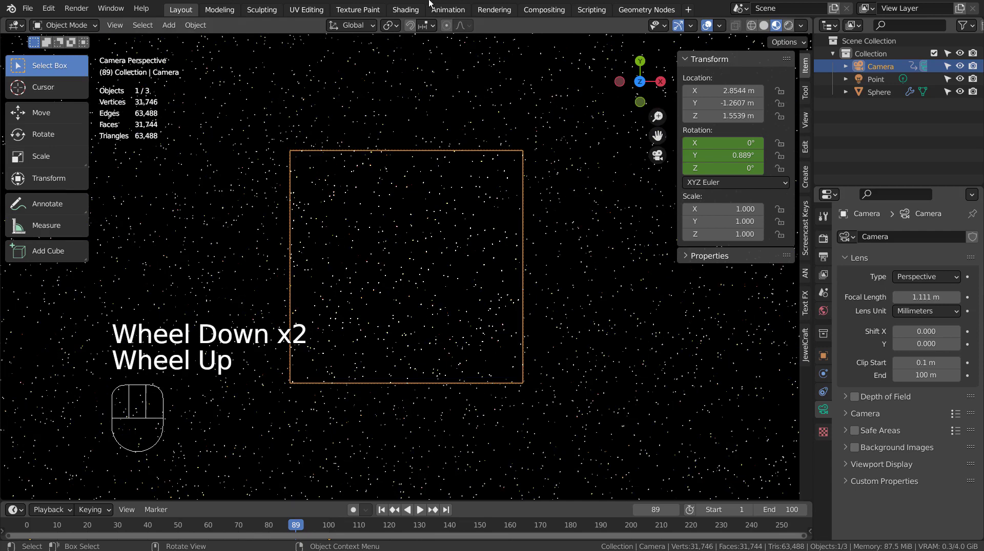
pyautogui.click(405, 9)
# Select the sphere, maximize the node editor, and frame Texture Coordinate through Material Output
pyautogui.click(506, 230)
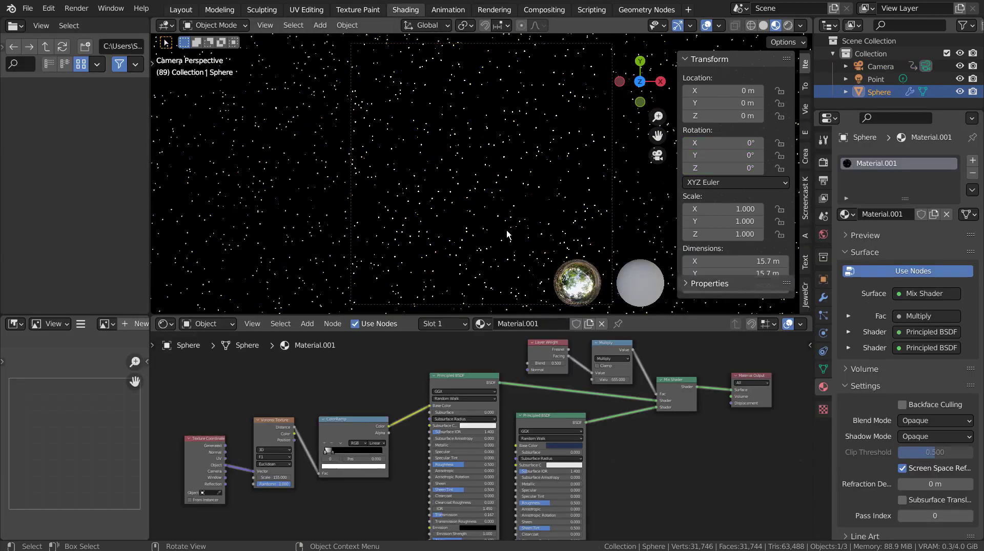
pyautogui.hotkey('ctrl', 'space')
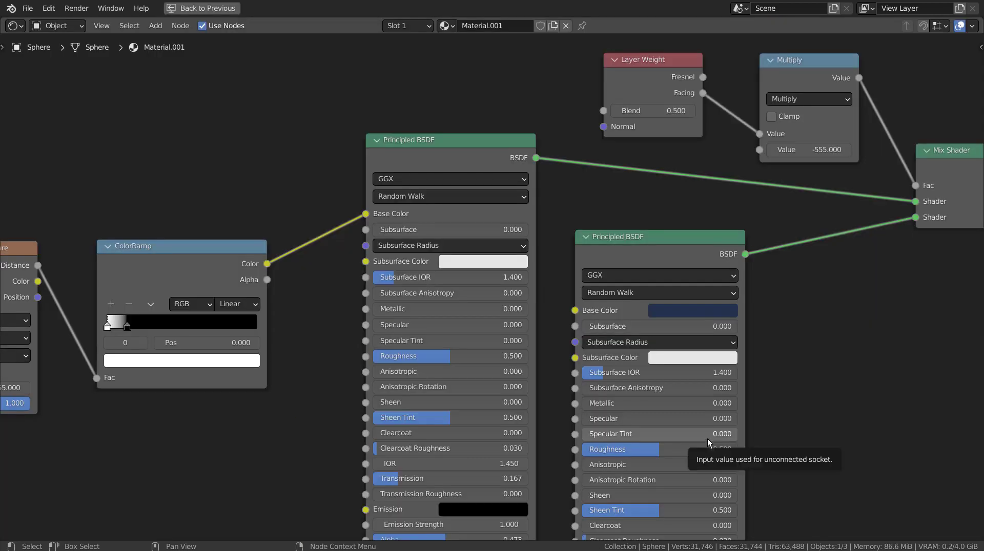
pyautogui.scroll(-2, 813, 389)
pyautogui.scroll(-1, 813, 389)
pyautogui.moveTo(813, 388); pyautogui.dragTo(812, 338, button='middle')
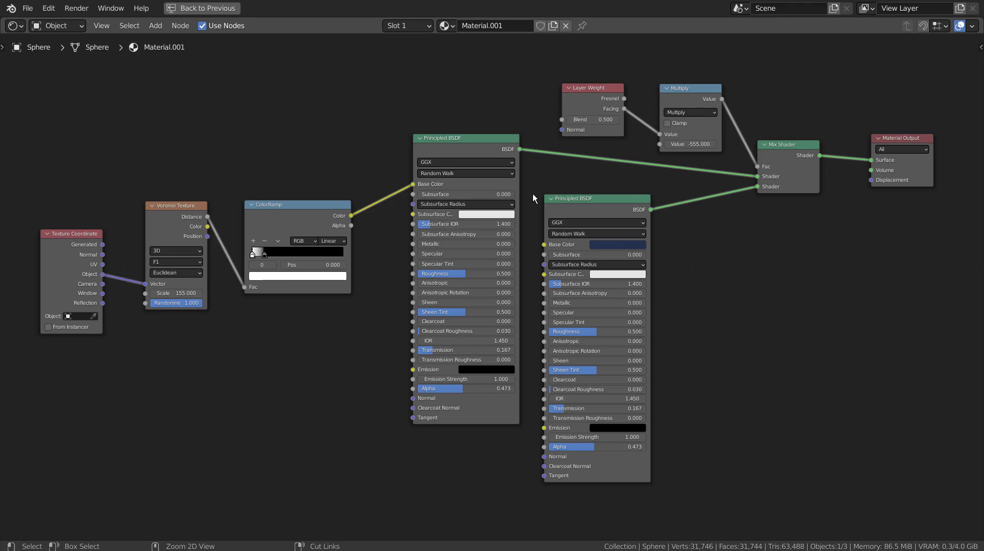
# Restore the Shading layout and zoom in on the lower Principled BSDF's Base Color
pyautogui.hotkey('ctrl', 'space')
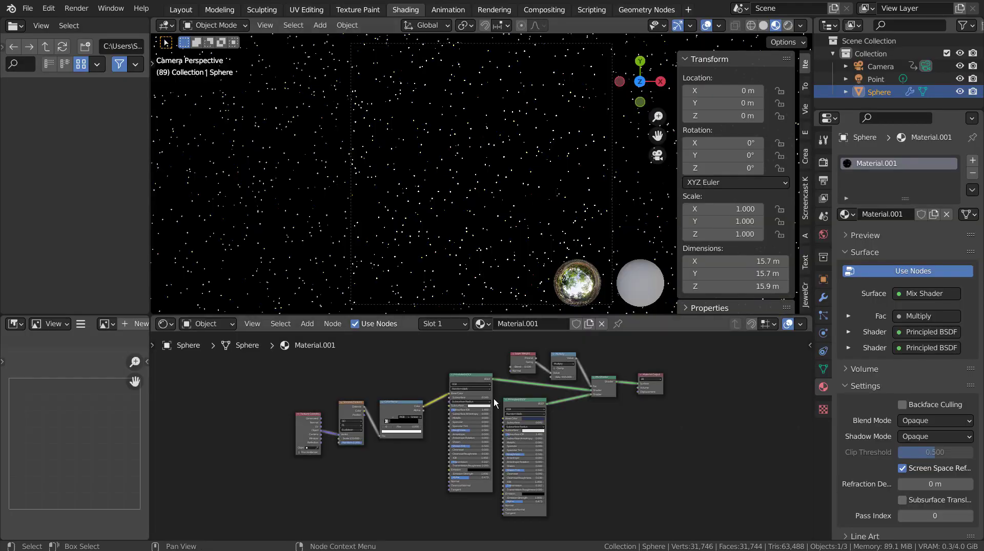
pyautogui.scroll(7, 502, 403)
pyautogui.keyDown('shift'); pyautogui.scroll(4, 556, 366); pyautogui.keyUp('shift')
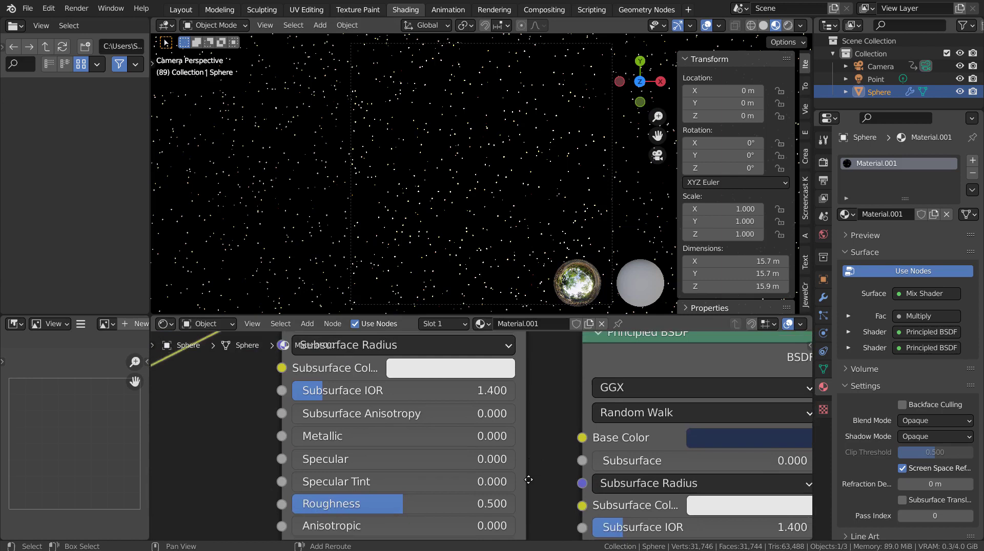
pyautogui.moveTo(556, 366); pyautogui.dragTo(461, 446, button='middle')
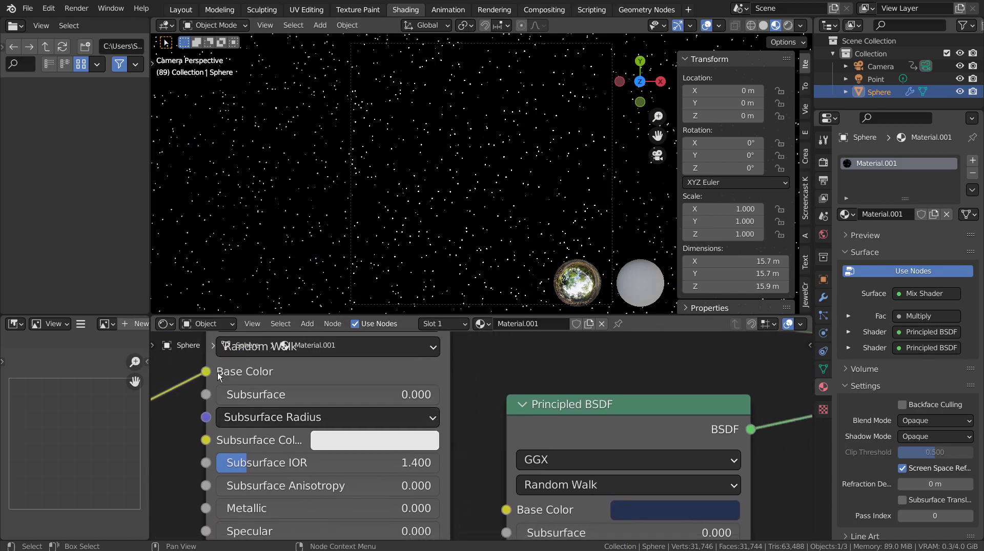
pyautogui.keyDown('shift'); pyautogui.moveTo(360, 368); pyautogui.dragTo(226, 375, button='middle'); pyautogui.keyUp('shift')
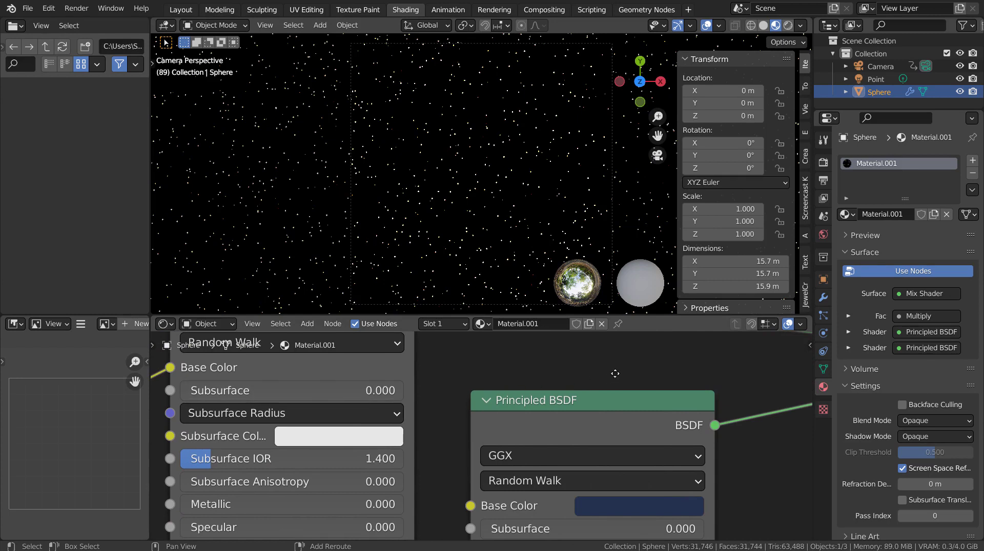
pyautogui.moveTo(615, 374); pyautogui.dragTo(486, 355, button='middle')
pyautogui.moveTo(682, 477); pyautogui.dragTo(661, 430, button='middle')
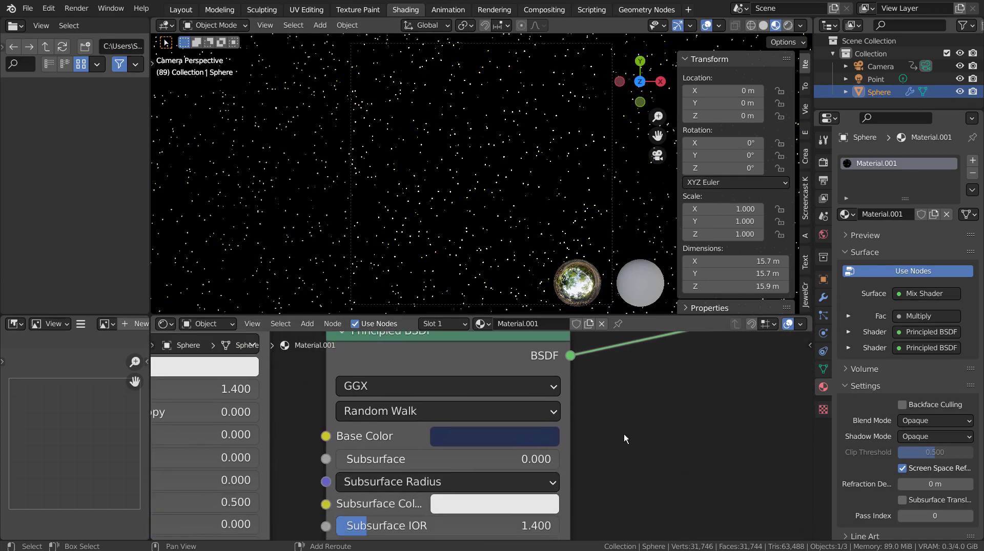
# Try green and then purple for the Base Color, undoing back to the original dark blue
pyautogui.click(508, 435)
pyautogui.moveTo(503, 241); pyautogui.dragTo(560, 263)
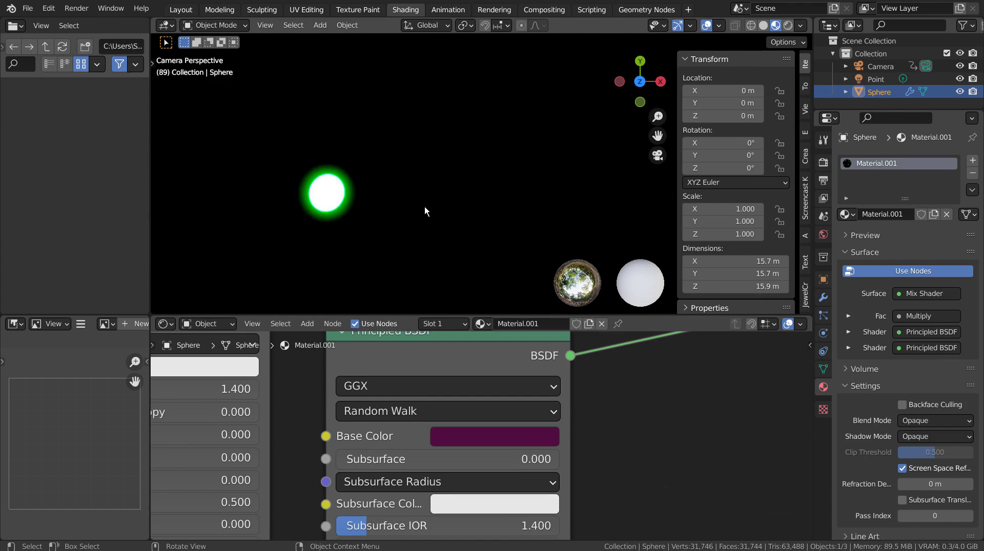
pyautogui.click(508, 440)
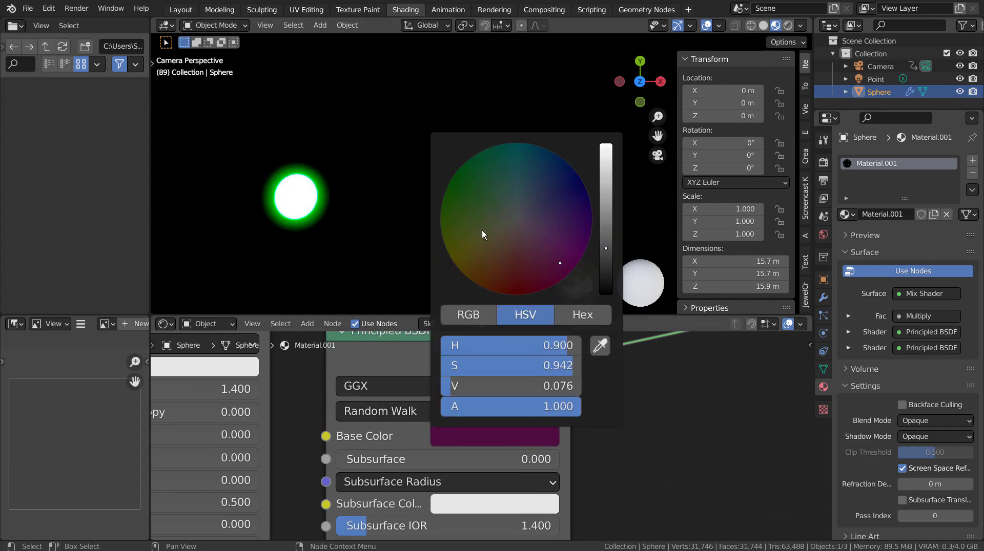
pyautogui.moveTo(482, 230); pyautogui.dragTo(470, 205)
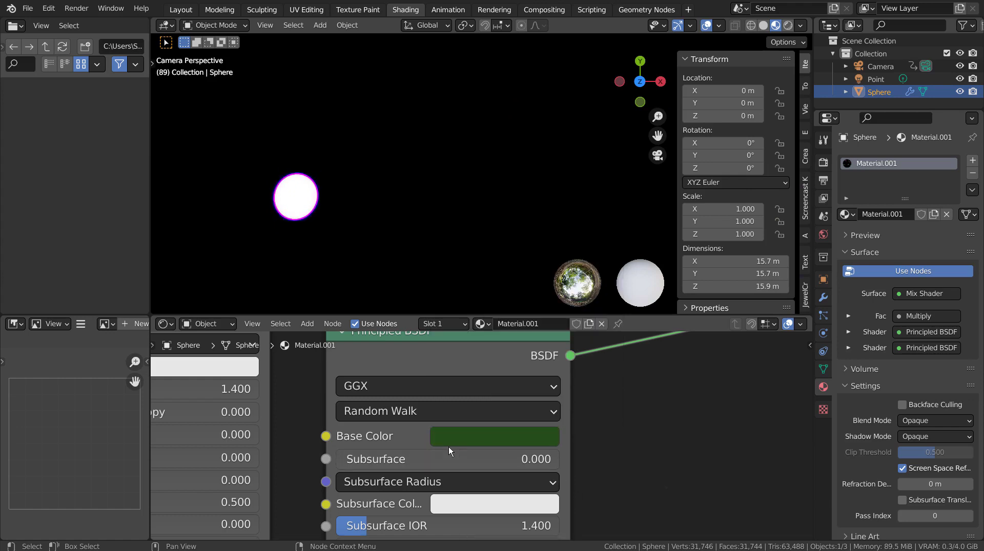
pyautogui.hotkey('ctrl', 'z')
pyautogui.hotkey('ctrl', 'z')
pyautogui.hotkey('ctrl', 'shift', 'z')
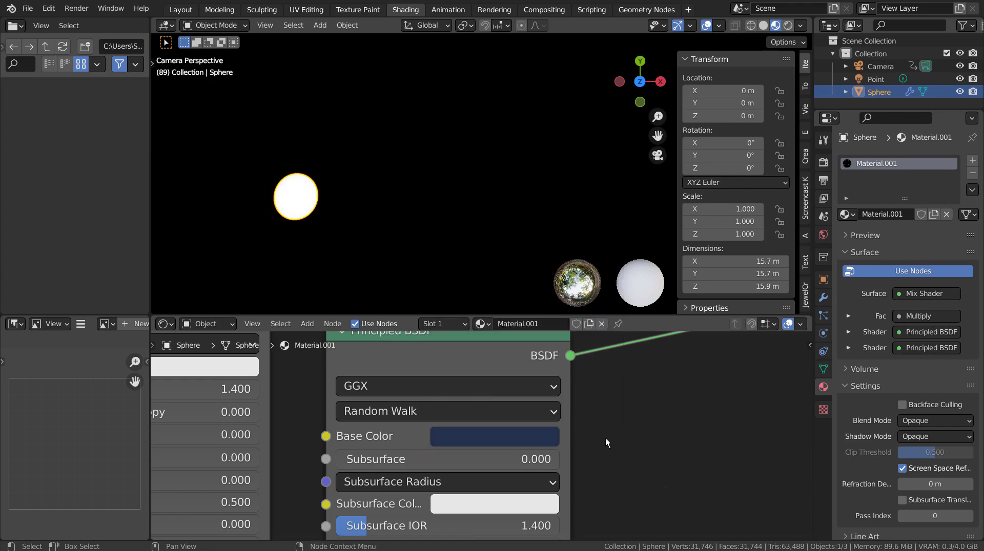
# Disconnect the Multiply output from the Mix Shader Fac and the Facing link from Multiply
pyautogui.scroll(-1, 605, 438)
pyautogui.scroll(-3, 605, 438)
pyautogui.scroll(-2, 435, 435)
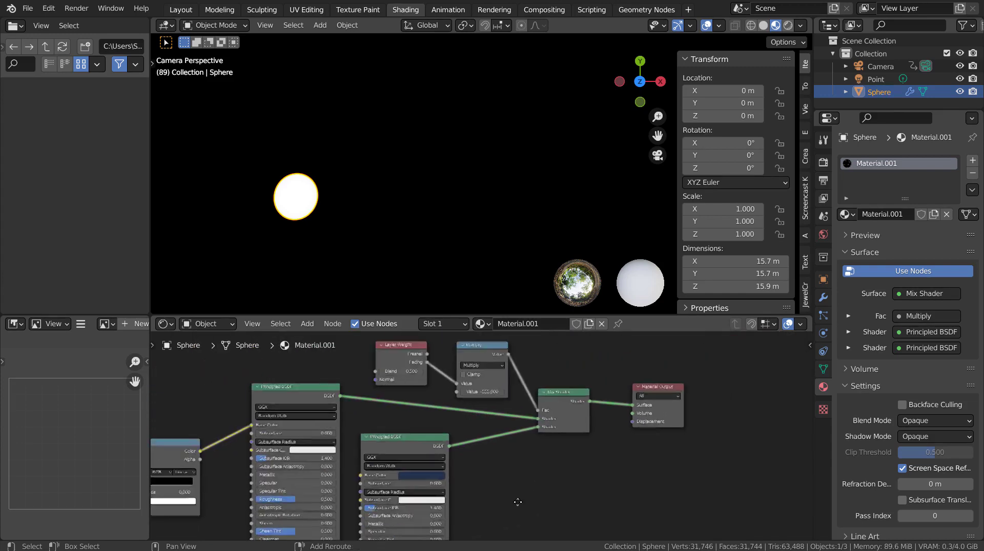
pyautogui.scroll(2, 349, 408)
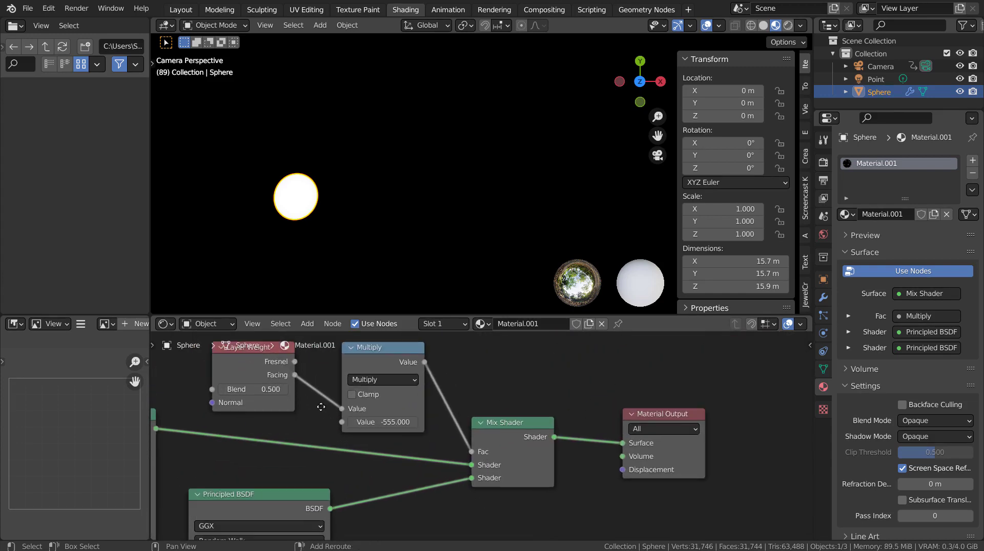
pyautogui.keyDown('shift'); pyautogui.moveTo(343, 408); pyautogui.dragTo(436, 430, button='middle'); pyautogui.keyUp('shift')
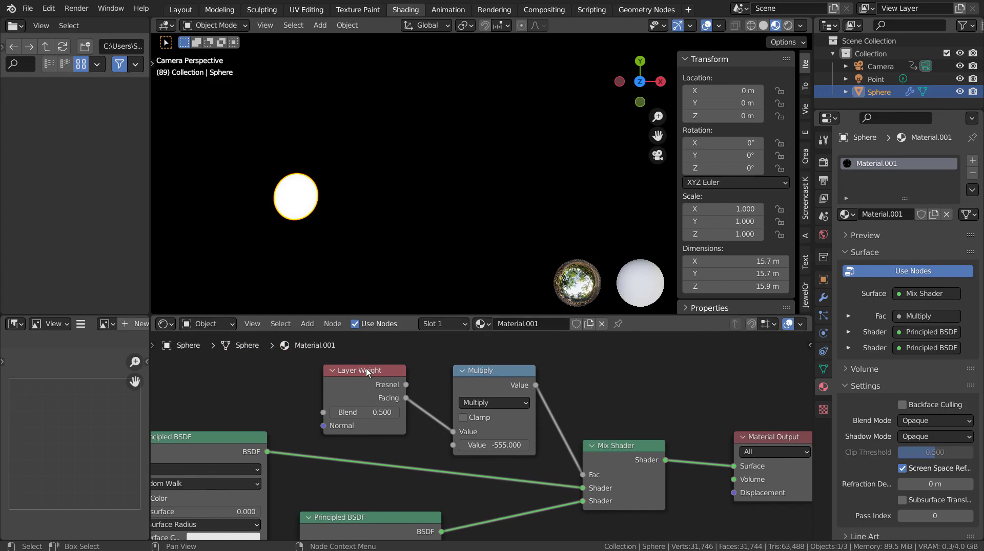
pyautogui.scroll(-8, 494, 234)
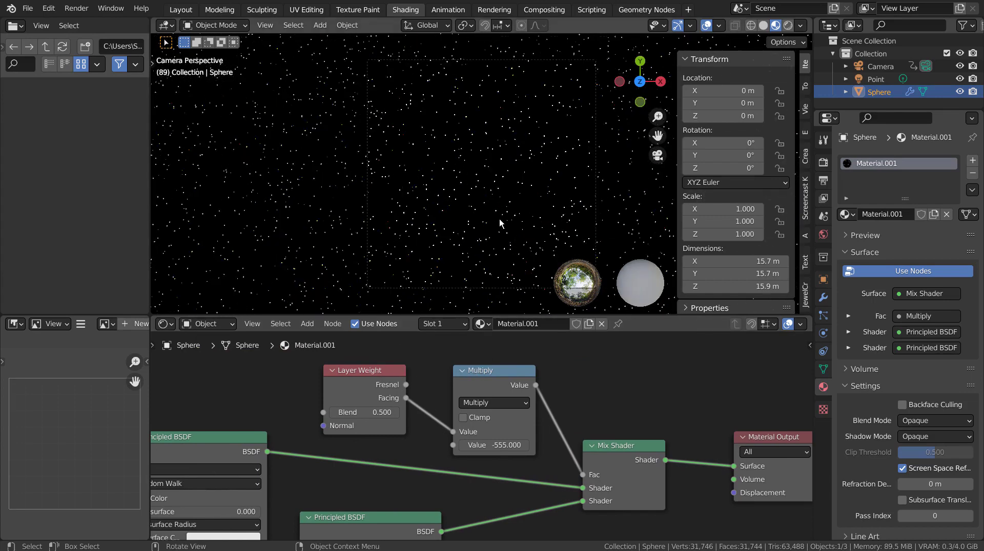
pyautogui.scroll(7, 503, 220)
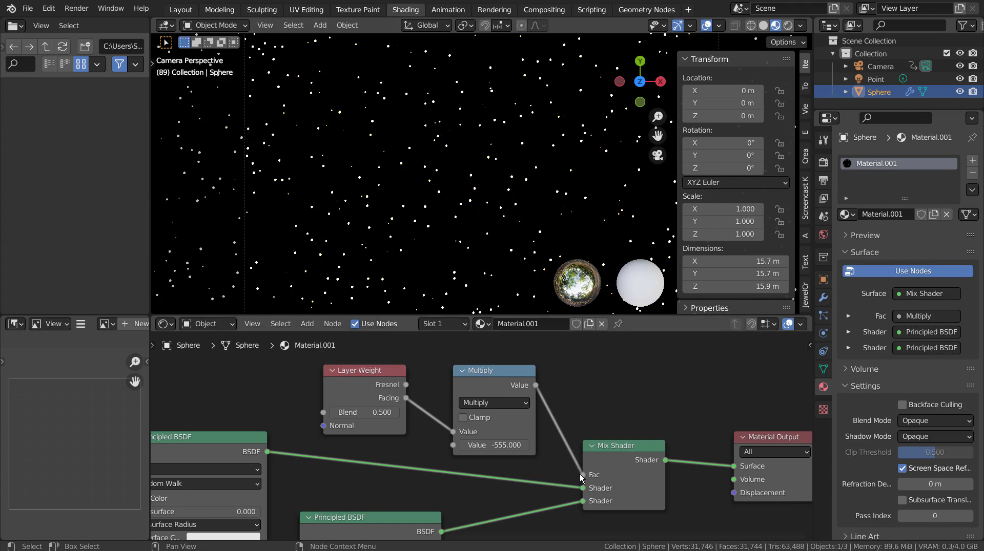
pyautogui.moveTo(582, 475); pyautogui.dragTo(583, 404)
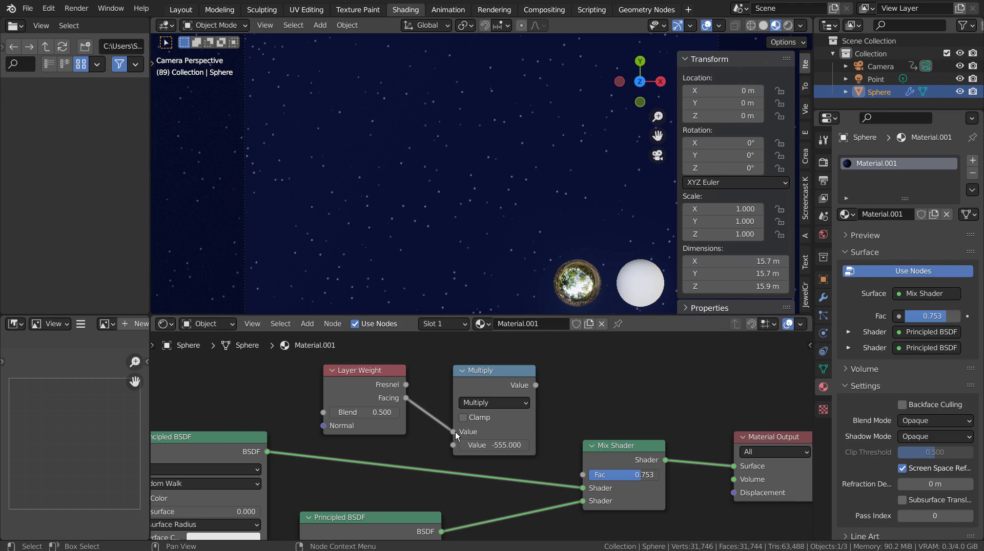
pyautogui.moveTo(454, 432); pyautogui.dragTo(426, 408)
# Test Layer Weight Facing on the Mix Fac, then connect the Multiply output (−555) instead
pyautogui.moveTo(428, 358); pyautogui.dragTo(577, 490)
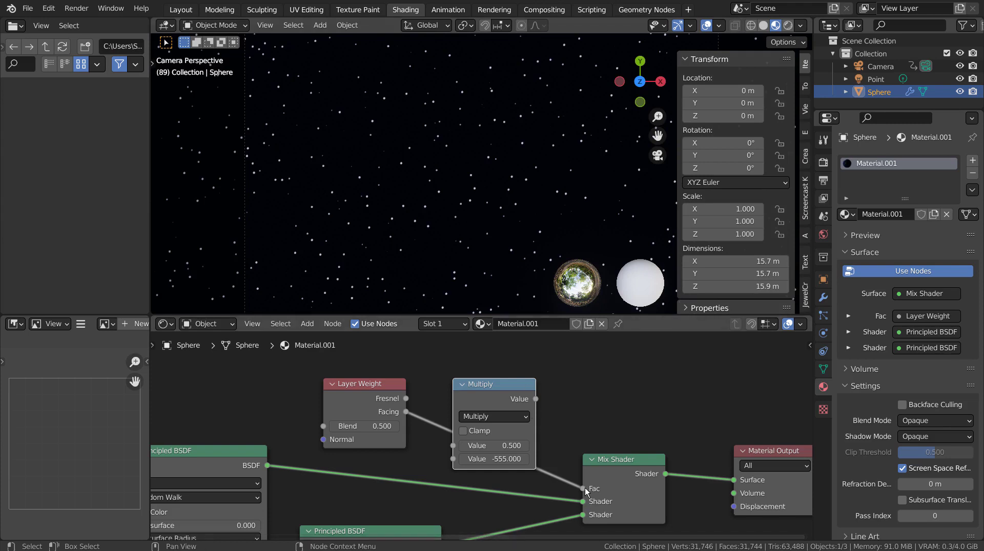
pyautogui.moveTo(584, 488); pyautogui.dragTo(448, 444)
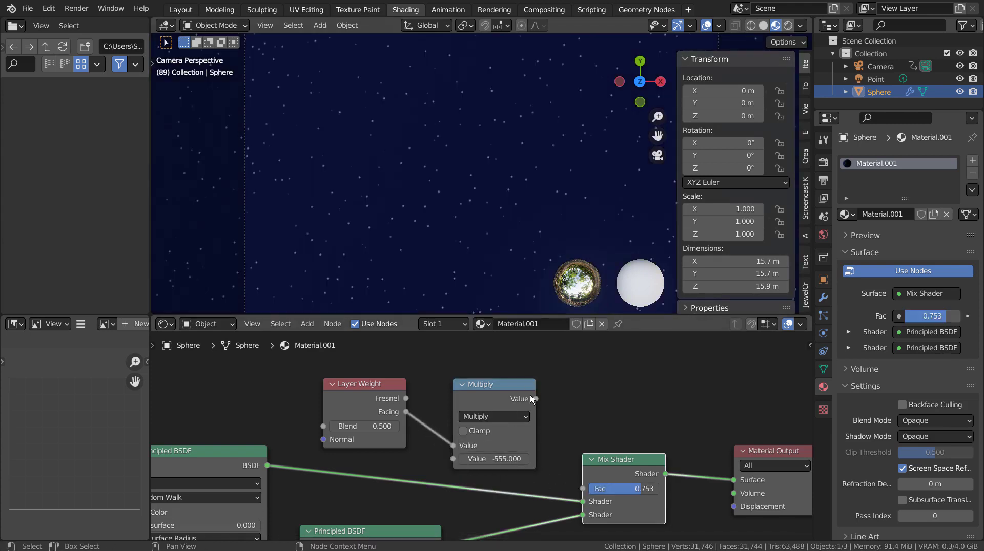
pyautogui.moveTo(534, 400); pyautogui.dragTo(579, 488)
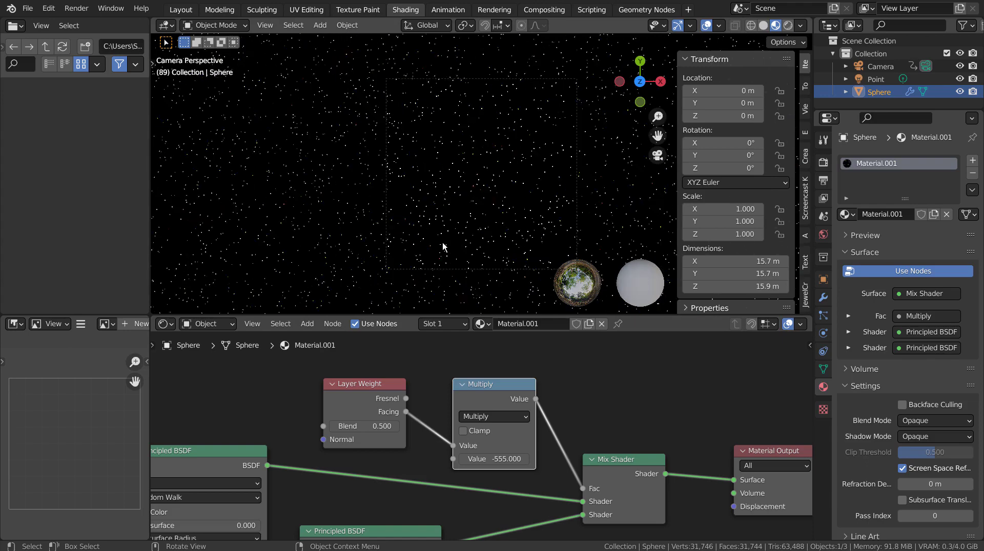
pyautogui.click(495, 463)
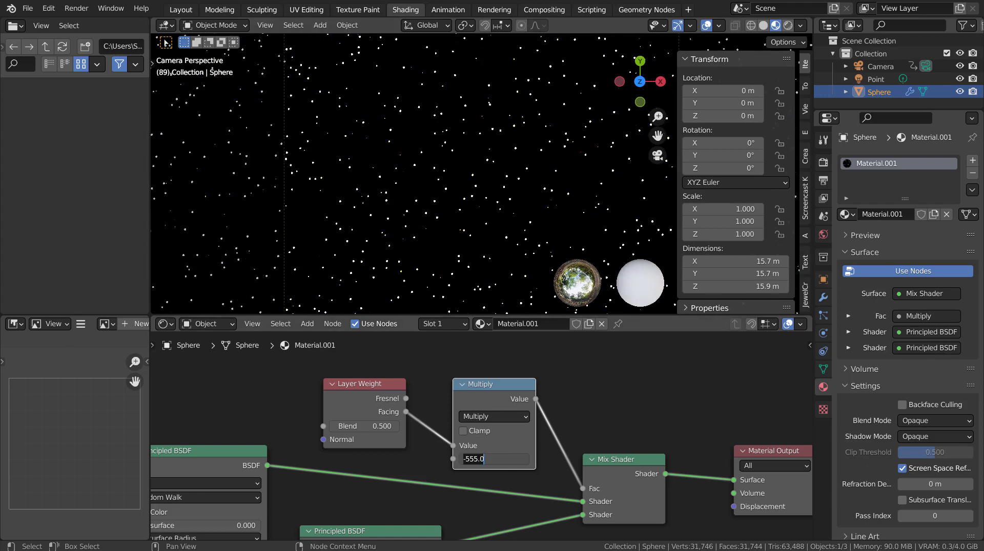
pyautogui.write('0')
pyautogui.press('Return')
pyautogui.click(494, 459)
pyautogui.write('55')
pyautogui.press('Return')
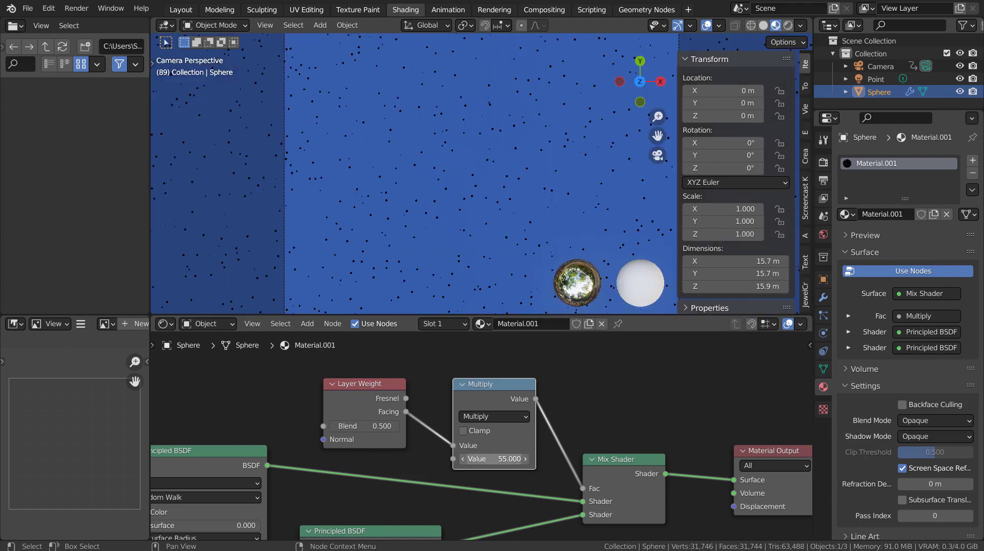
pyautogui.click(494, 459)
pyautogui.write('555')
pyautogui.press('Return')
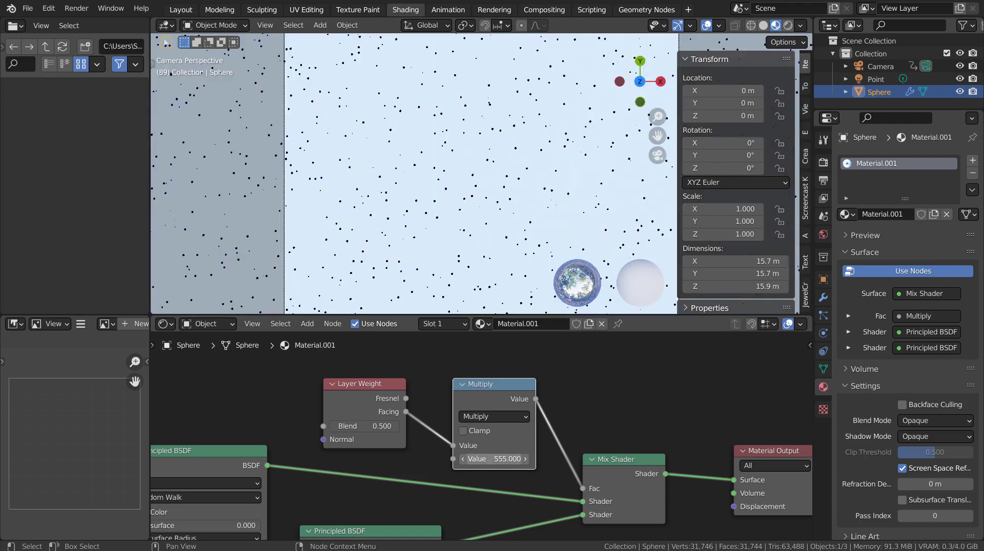
pyautogui.click(494, 460)
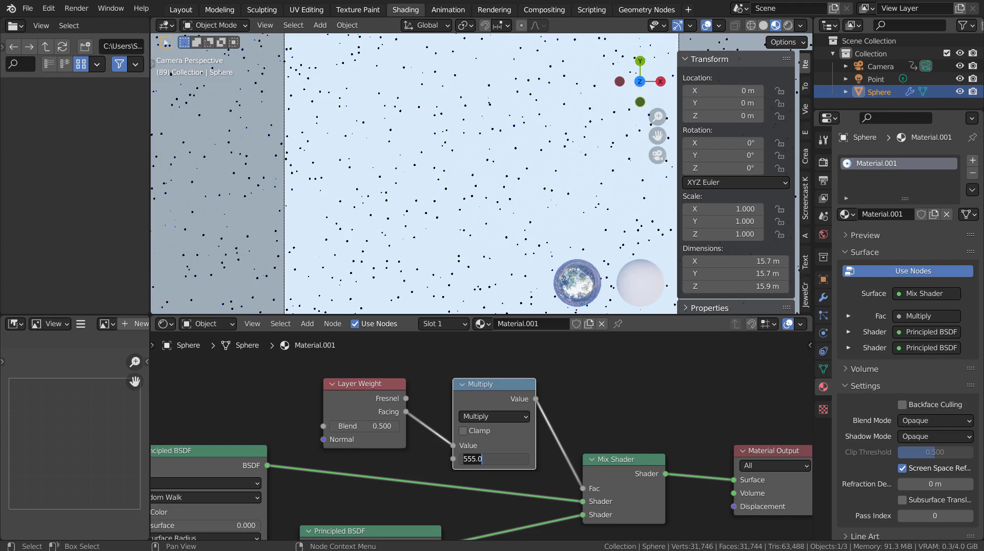
pyautogui.press('BackSpace')
pyautogui.press('Return')
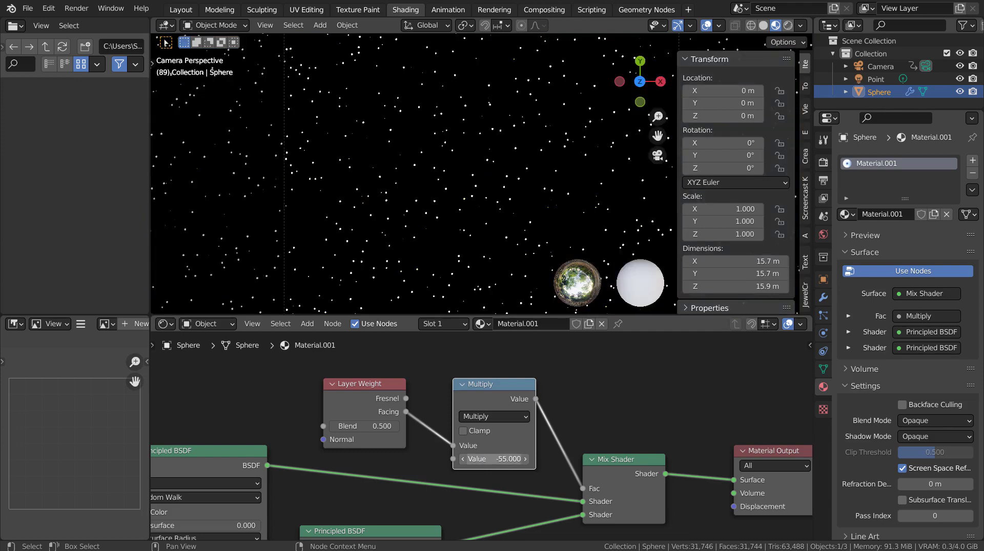
pyautogui.click(494, 459)
pyautogui.write('-555')
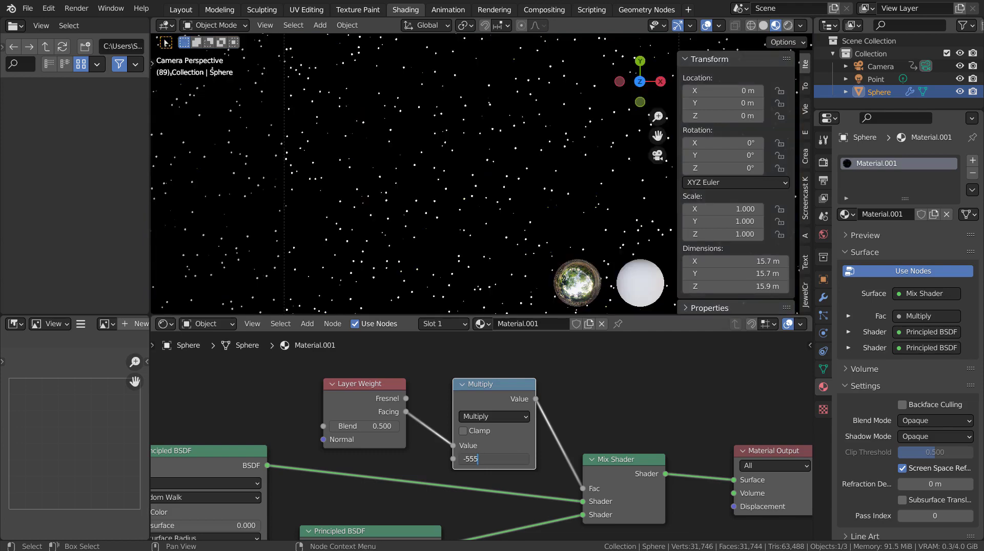
pyautogui.press('Return')
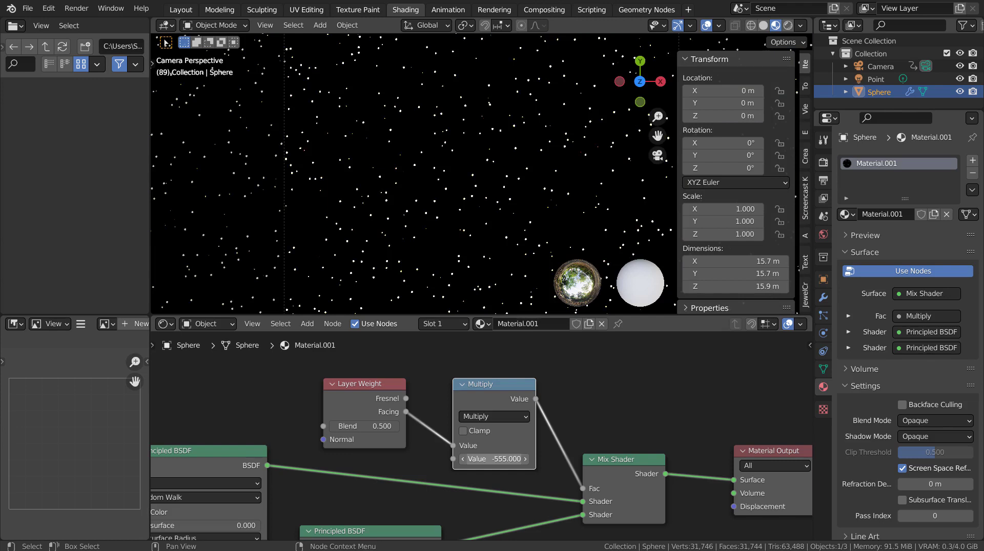
pyautogui.scroll(2, 493, 454)
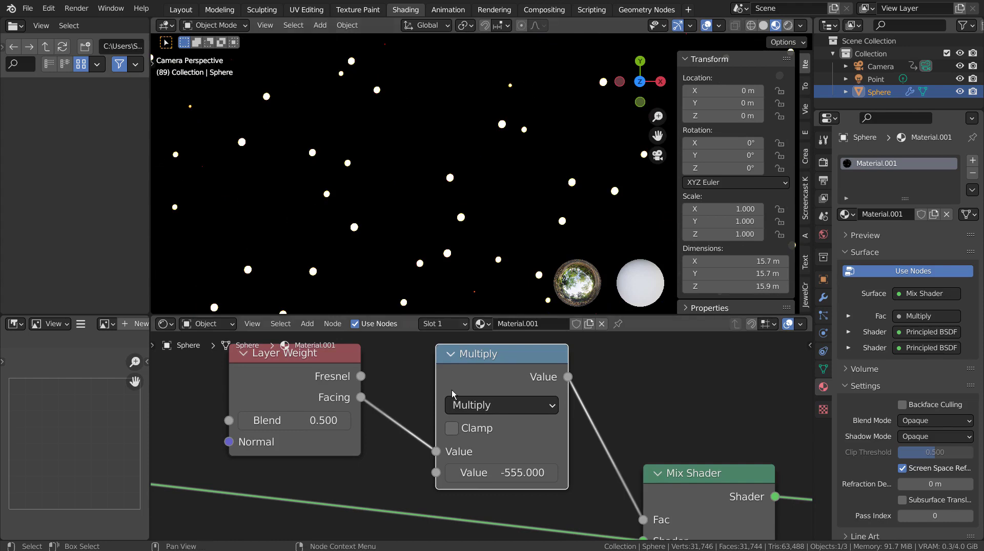
pyautogui.click(478, 469)
pyautogui.write('-55')
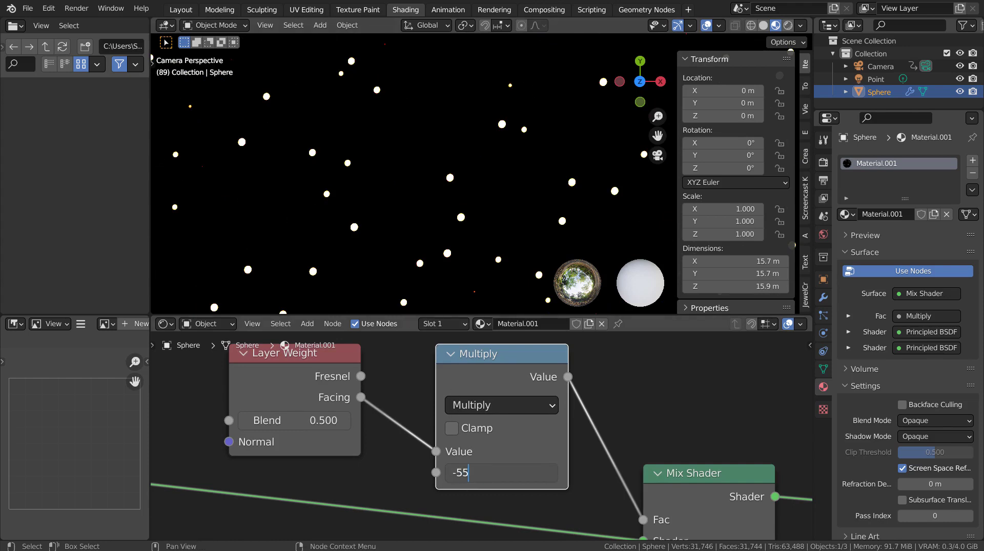
pyautogui.press('Return')
pyautogui.click(479, 469)
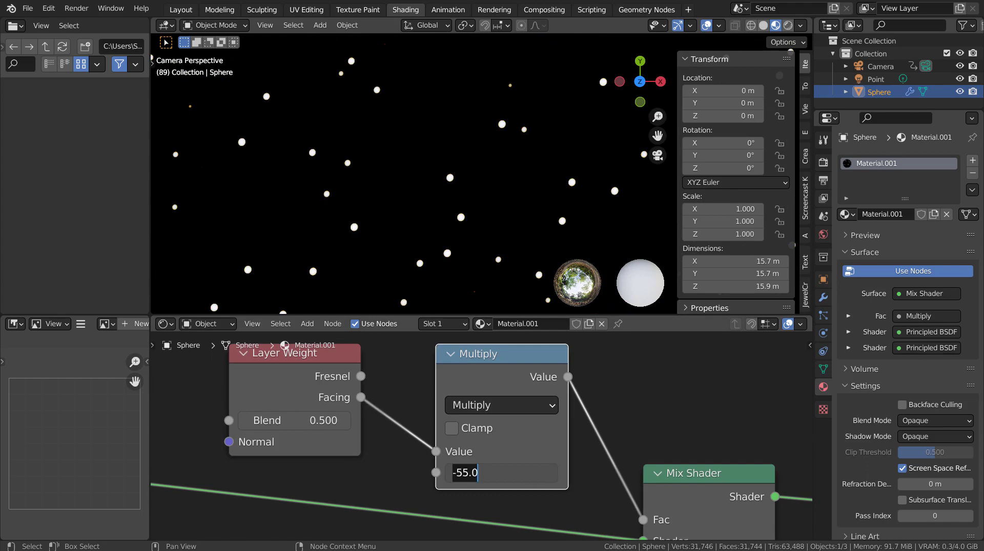
pyautogui.write('0')
pyautogui.press('Return')
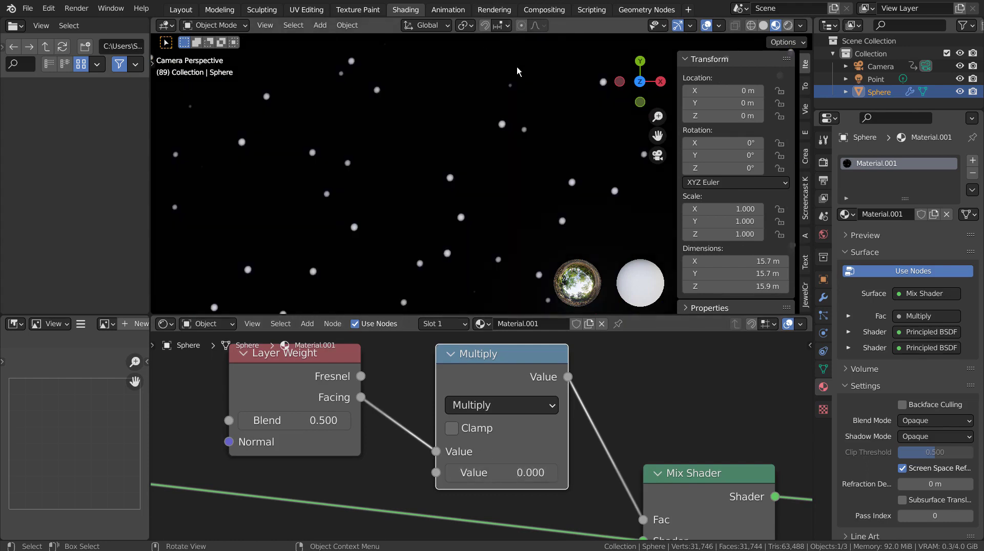
pyautogui.click(492, 473)
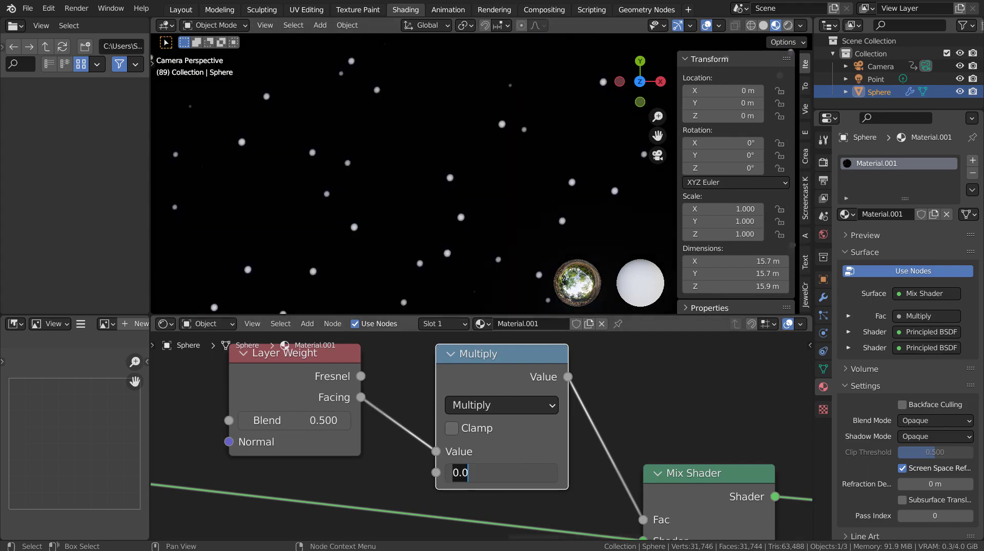
pyautogui.write('-555')
pyautogui.press('Return')
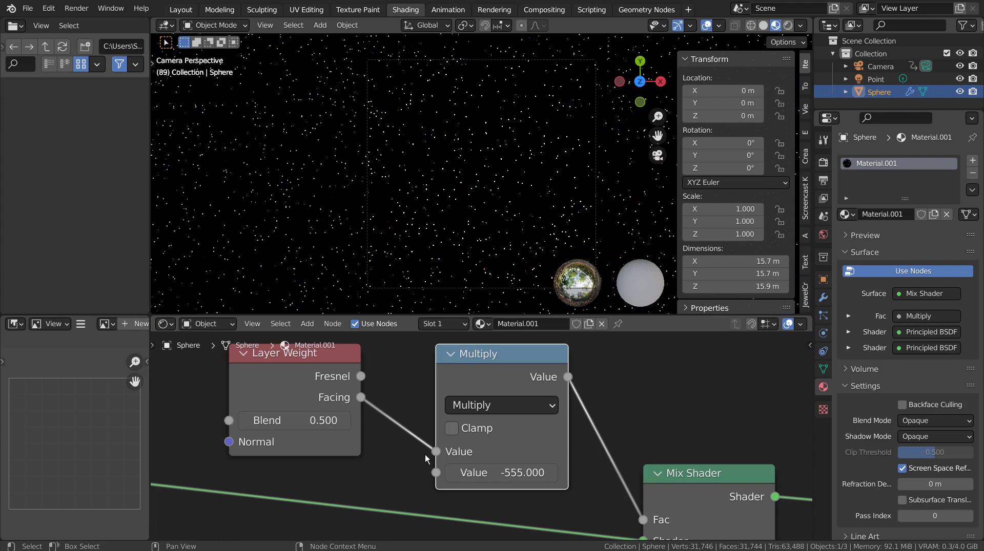
# Pan past the Voronoi and ColorRamp nodes to the Texture Coordinate node and zoom in
pyautogui.scroll(-3, 426, 454)
pyautogui.keyDown('shift'); pyautogui.moveTo(394, 490); pyautogui.dragTo(698, 465, button='middle'); pyautogui.keyUp('shift')
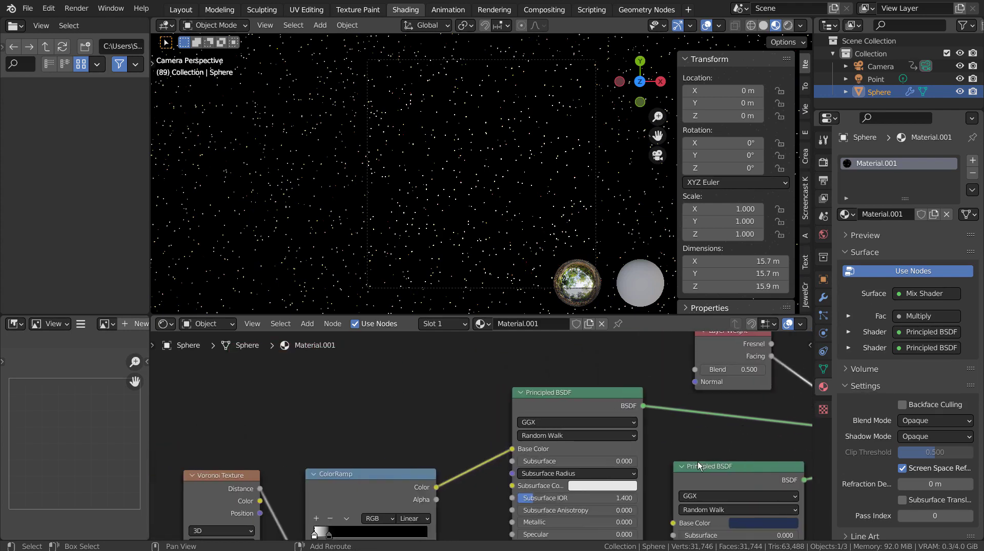
pyautogui.moveTo(332, 442); pyautogui.dragTo(547, 338, button='middle')
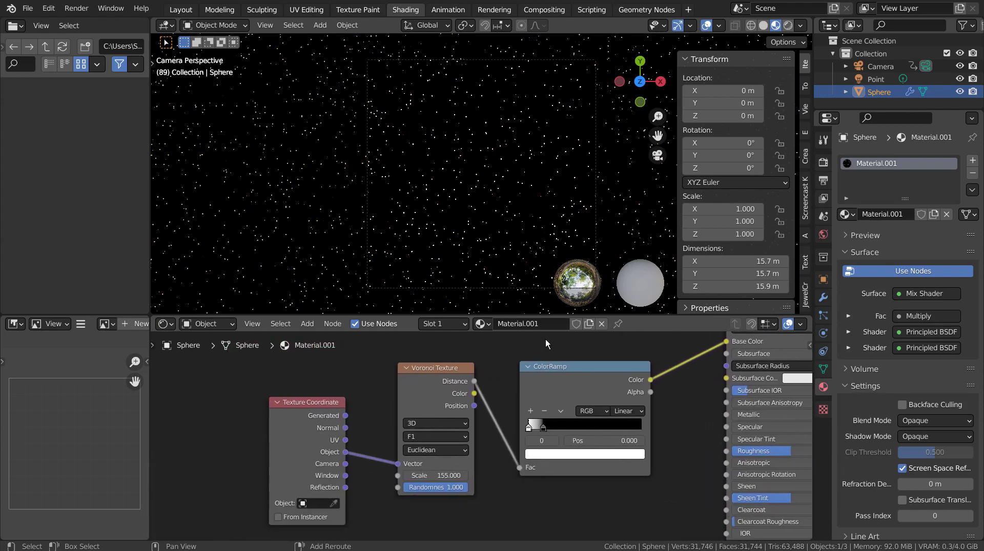
pyautogui.scroll(1, 563, 449)
pyautogui.scroll(1, 563, 449)
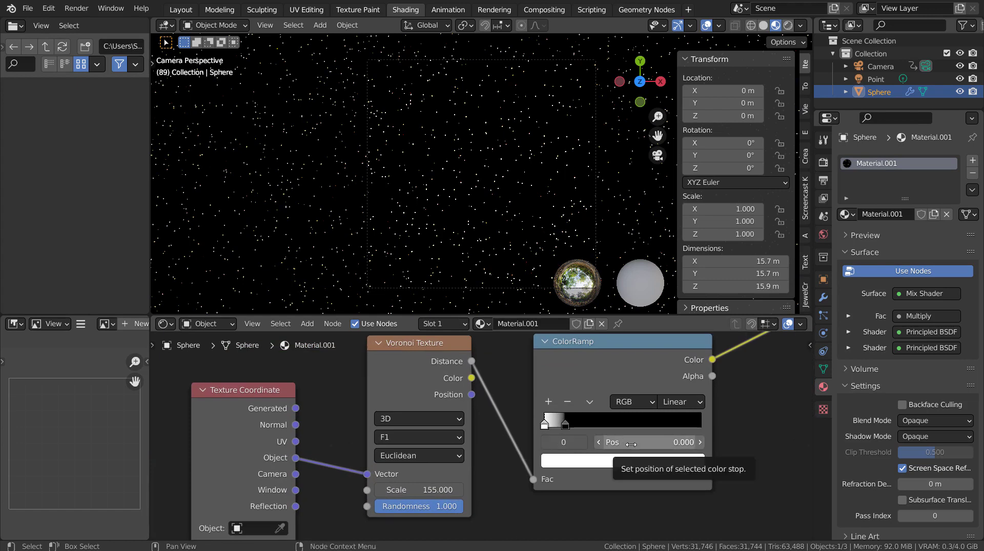
# Tint the ColorRamp white stop pink and undo, then slide the black stop to about 0.127
pyautogui.click(638, 467)
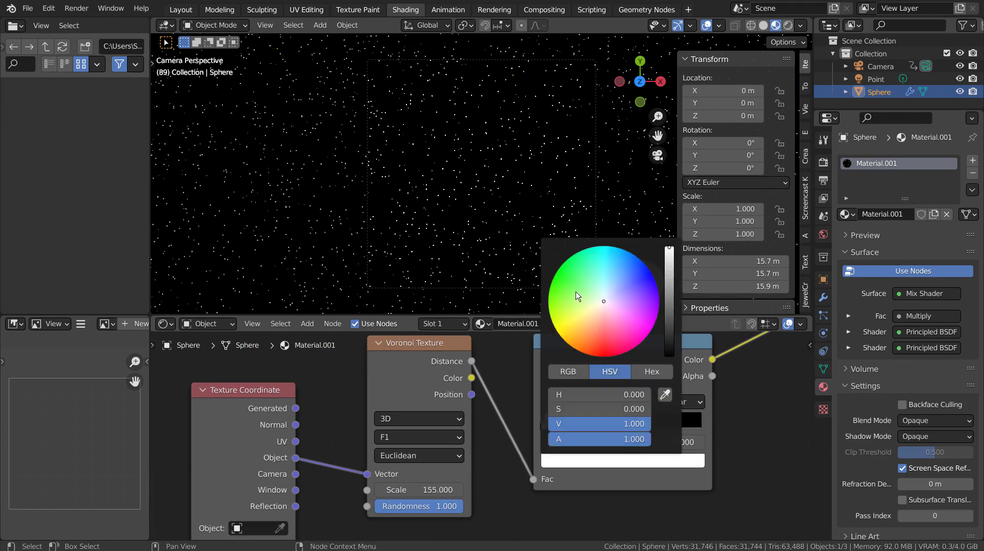
pyautogui.moveTo(589, 294)
pyautogui.mouseDown()
pyautogui.moveTo(576, 307)
pyautogui.moveTo(631, 329)
pyautogui.moveTo(622, 287)
pyautogui.moveTo(569, 300)
pyautogui.moveTo(600, 325)
pyautogui.moveTo(605, 302)
pyautogui.moveTo(567, 314)
pyautogui.moveTo(615, 328)
pyautogui.moveTo(592, 263)
pyautogui.moveTo(615, 316)
pyautogui.mouseUp()
pyautogui.hotkey('ctrl', 'z')
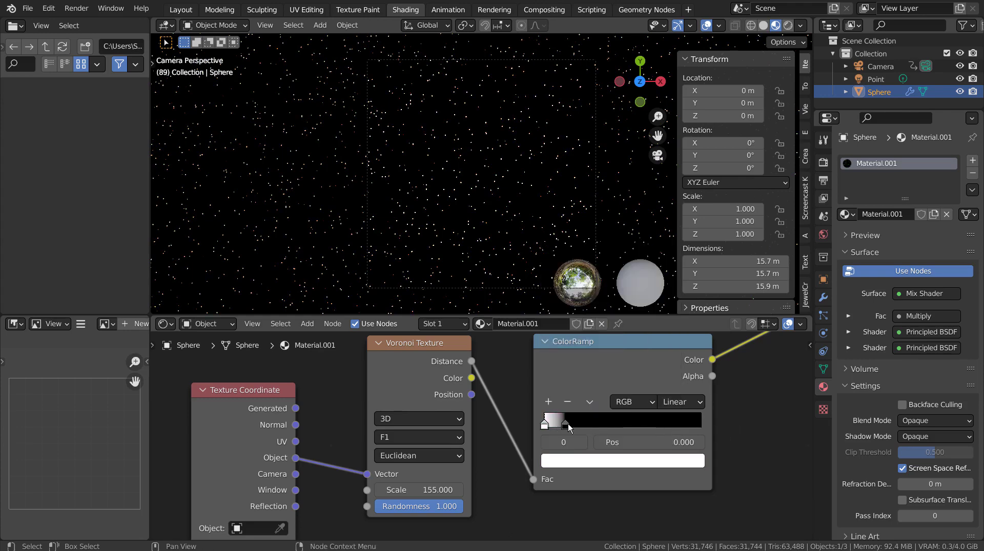
pyautogui.moveTo(566, 425)
pyautogui.mouseDown()
pyautogui.moveTo(701, 429)
pyautogui.moveTo(622, 426)
pyautogui.moveTo(672, 435)
pyautogui.moveTo(571, 438)
pyautogui.mouseUp()
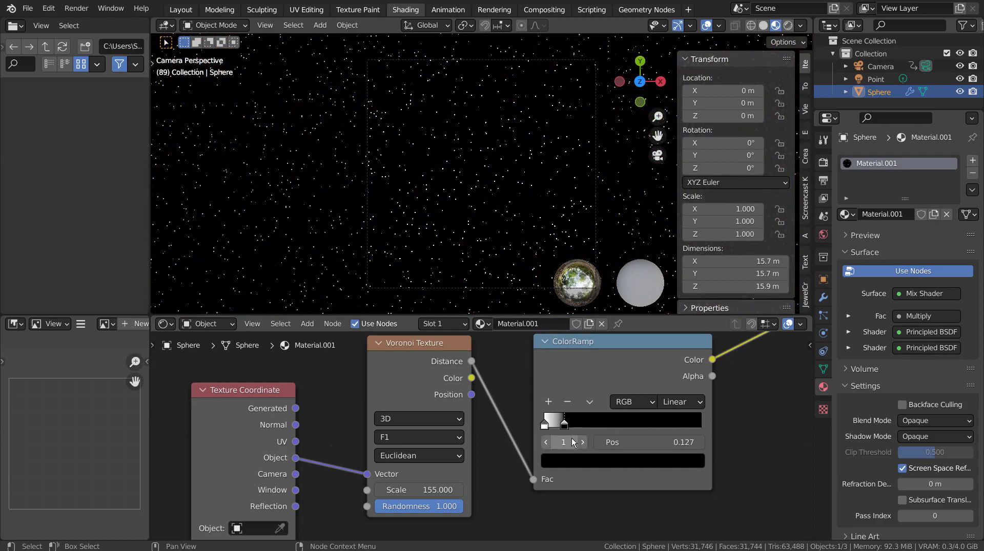
pyautogui.click(545, 424)
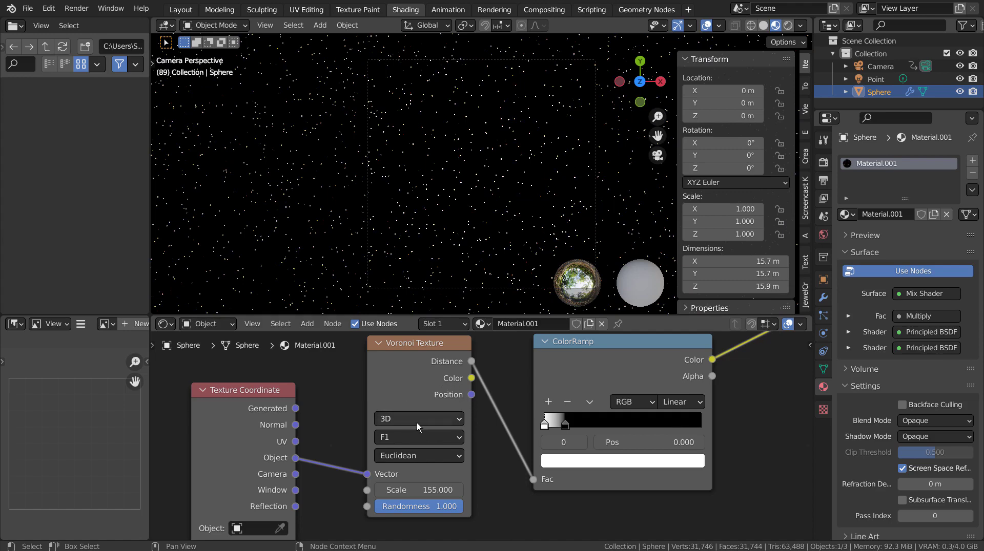
pyautogui.moveTo(392, 490); pyautogui.dragTo(446, 490)
pyautogui.press('Escape')
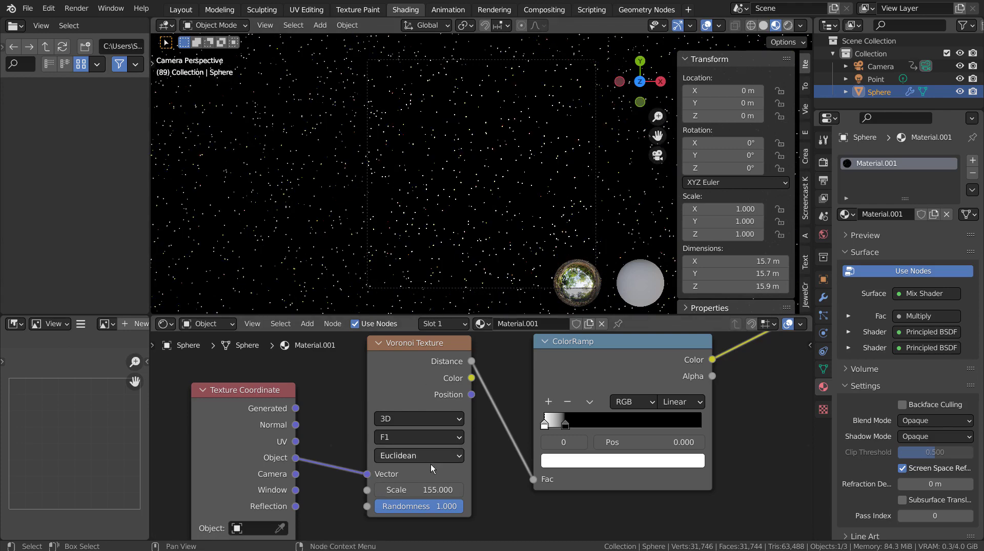
pyautogui.moveTo(448, 512)
pyautogui.mouseDown()
pyautogui.moveTo(373, 512)
pyautogui.moveTo(464, 506)
pyautogui.moveTo(374, 506)
pyautogui.moveTo(464, 506)
pyautogui.mouseUp()
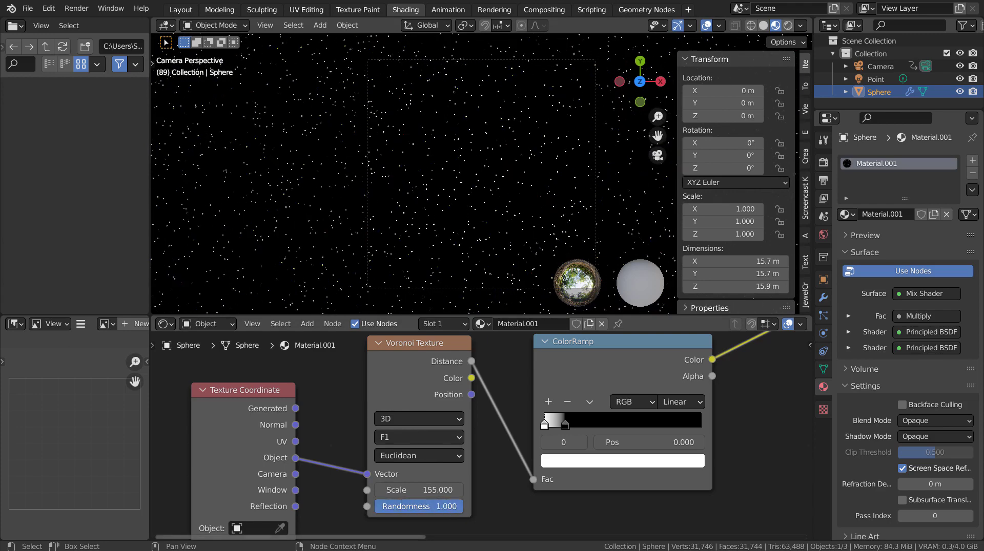
pyautogui.click(418, 507)
pyautogui.press('Return')
pyautogui.click(426, 419)
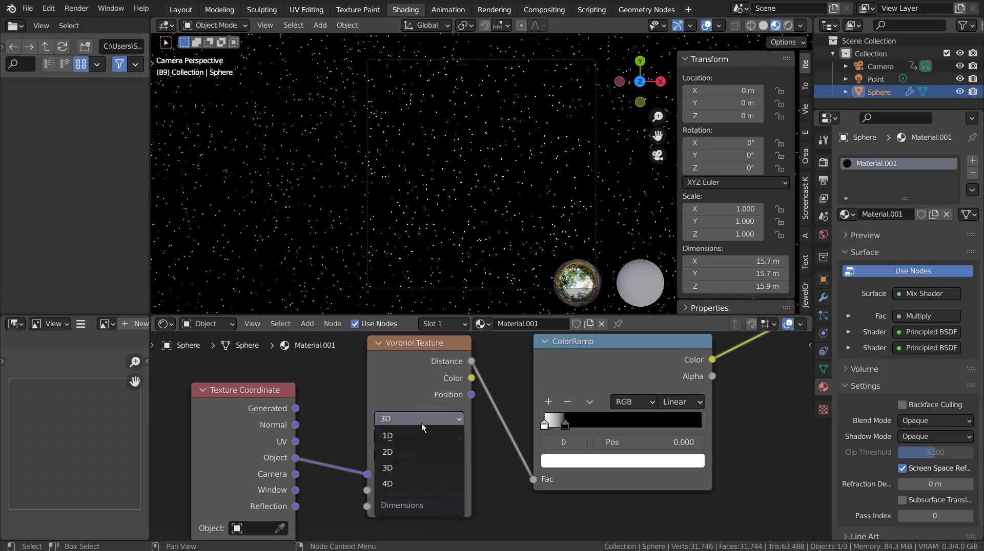
pyautogui.click(422, 423)
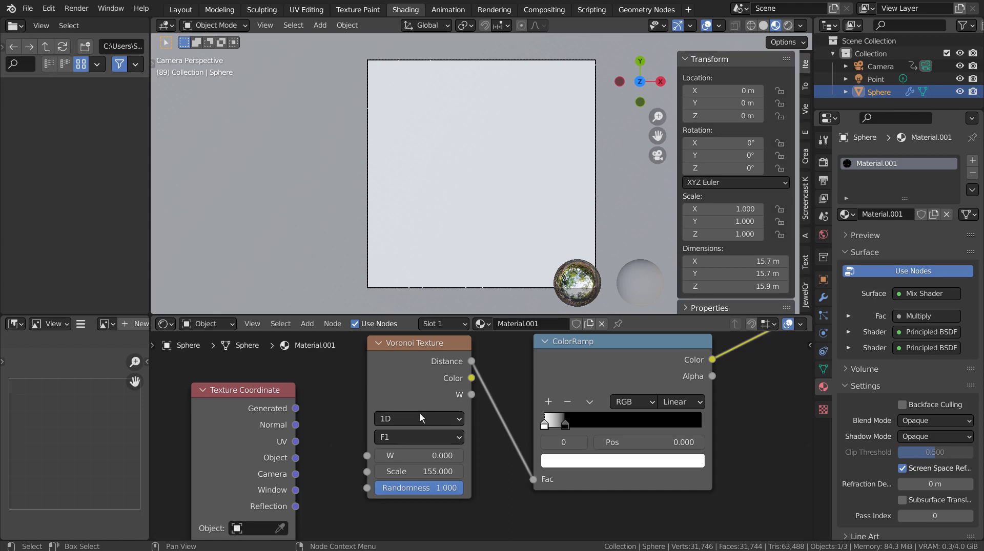
pyautogui.click(420, 414)
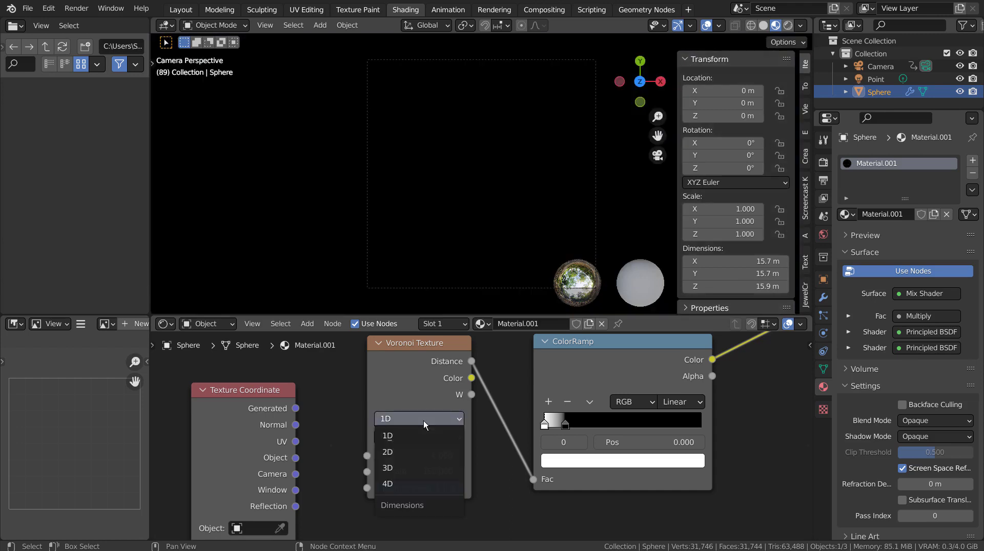
pyautogui.click(423, 467)
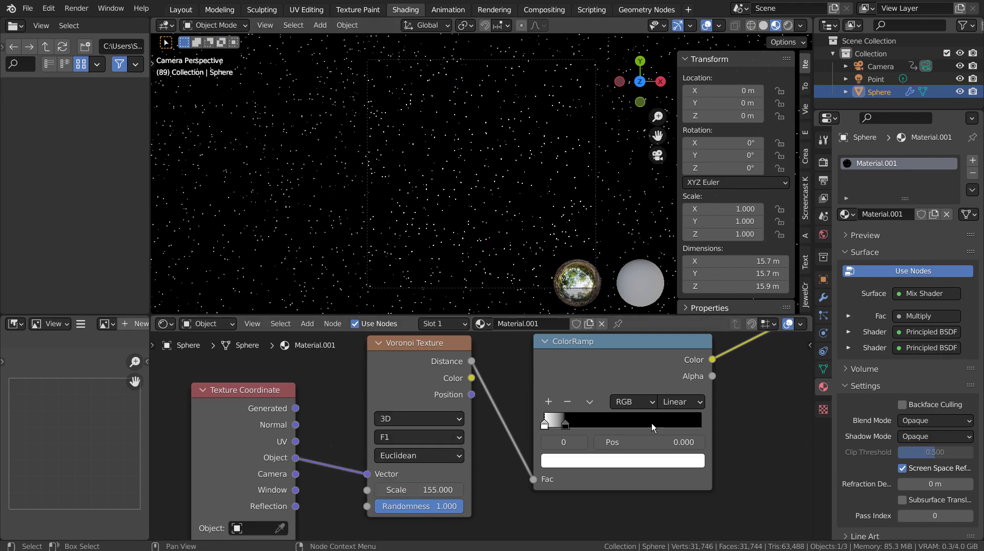
# Zoom out and pan the Shader Editor to centre the full star-field node tree
pyautogui.scroll(-5, 734, 413)
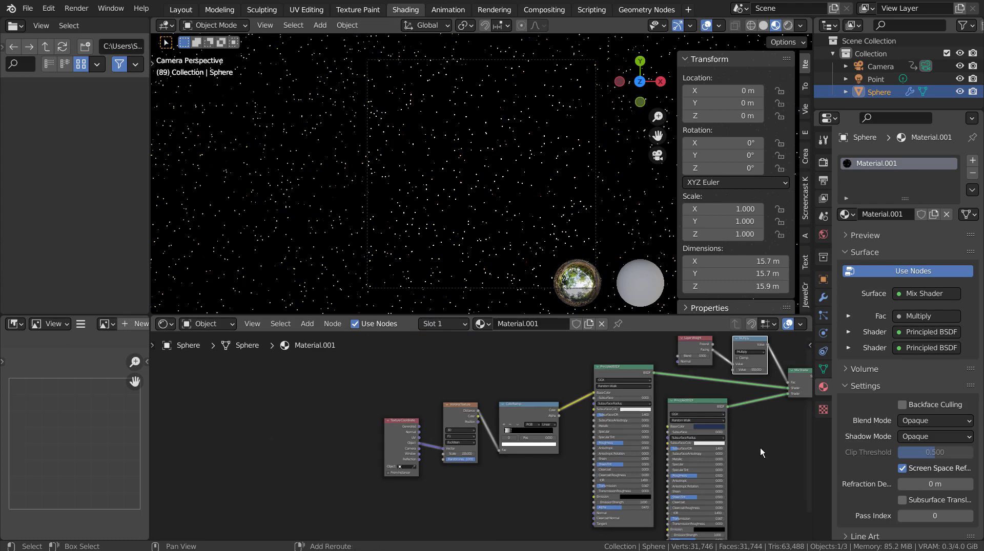
pyautogui.moveTo(679, 457); pyautogui.dragTo(625, 455, button='middle')
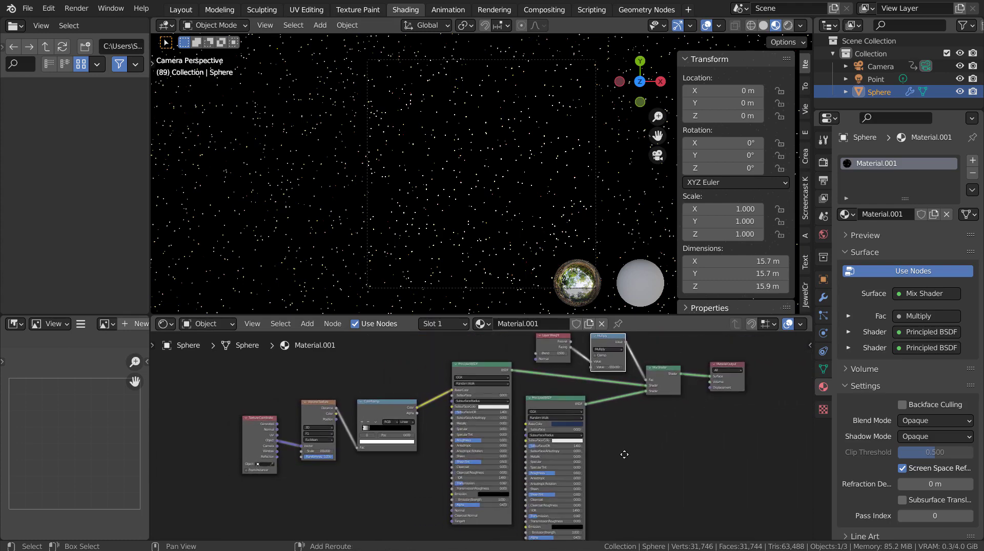